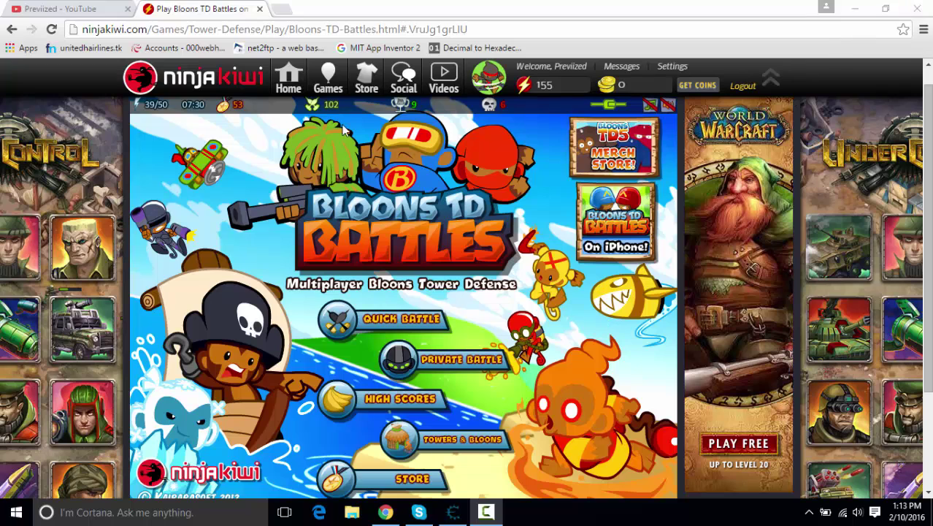
- Reposition the Cheat Engine window slightly and bring the game page back in front
{"action": "left_click", "coordinate": [453, 512]}
{"action": "left_click_drag", "start_coordinate": [573, 94], "coordinate": [584, 96]}
{"action": "left_click", "coordinate": [454, 229]}
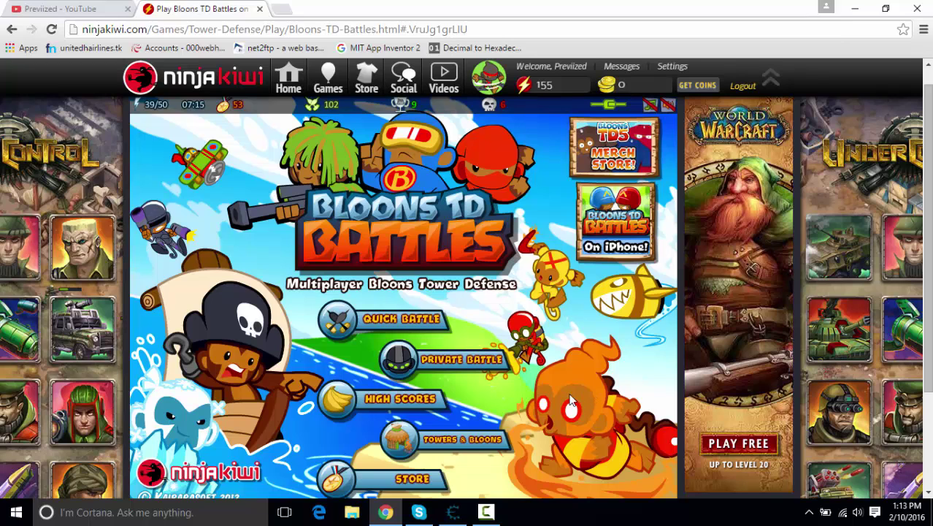
- Open Chrome's Task manager and select the Plugin: Shockwave Flash process, ID 2768
{"action": "left_click", "coordinate": [924, 29]}
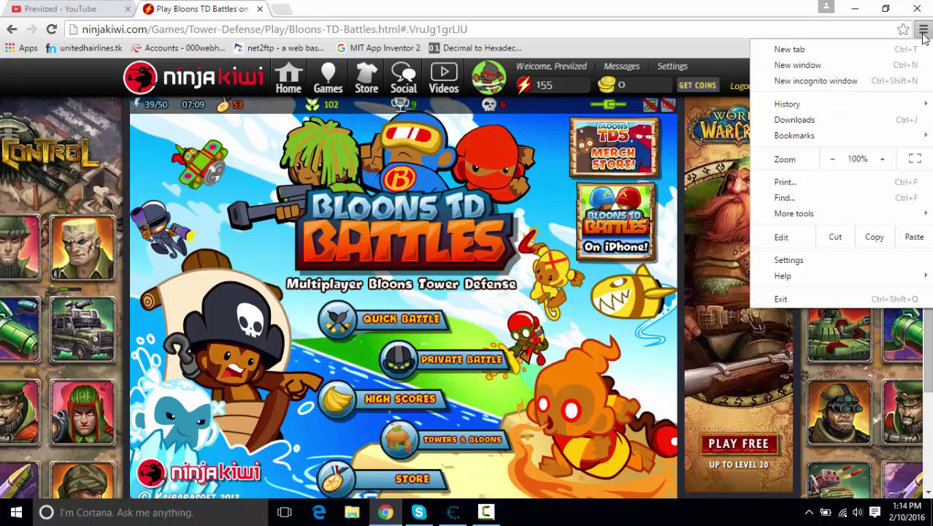
{"action": "mouse_move", "coordinate": [801, 221]}
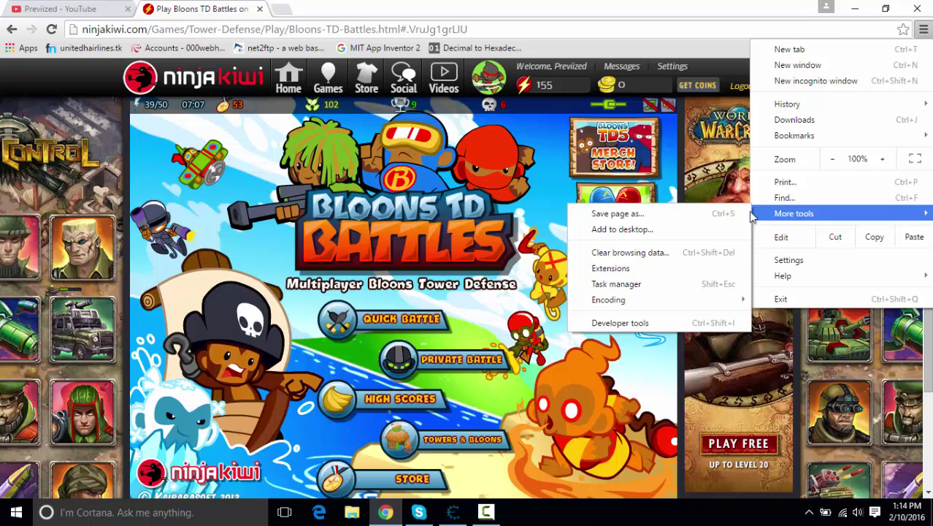
{"action": "left_click", "coordinate": [627, 285]}
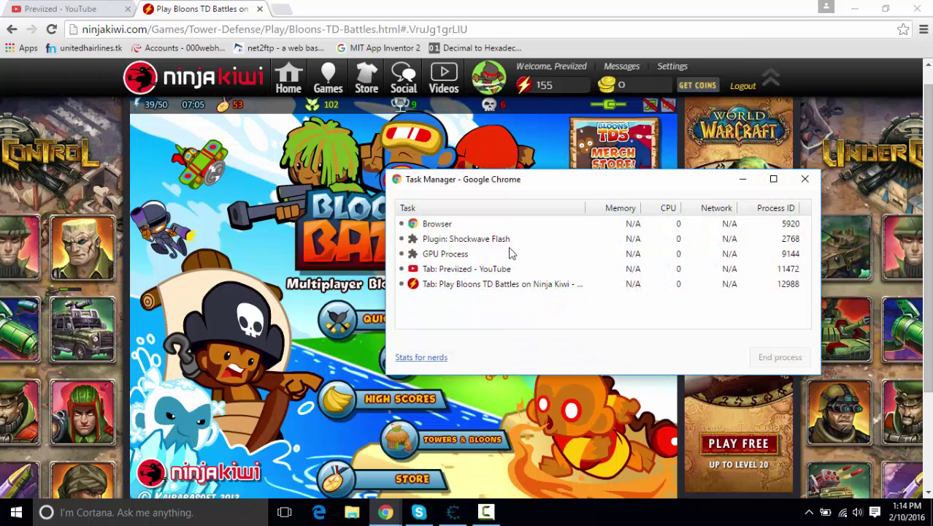
{"action": "left_click", "coordinate": [473, 246]}
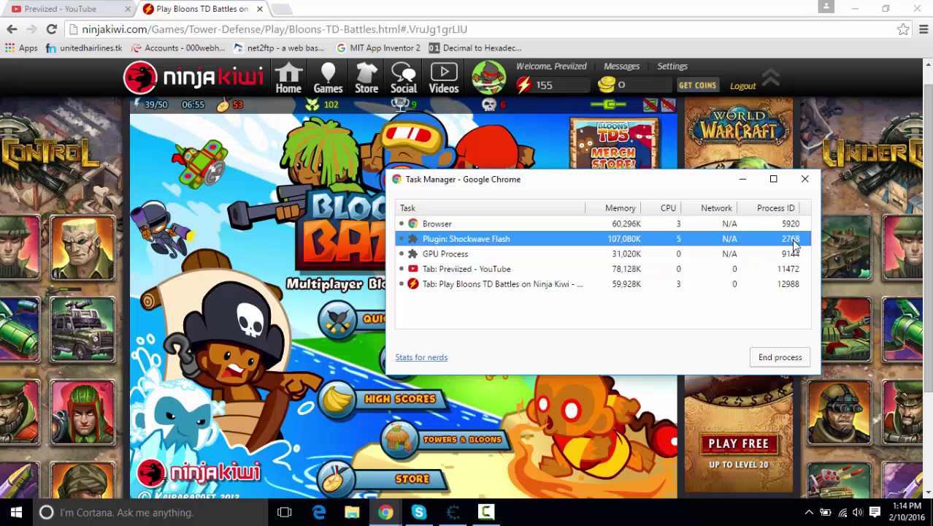
- Launch Windows Calculator by searching 'cal'
{"action": "left_click", "coordinate": [176, 517]}
{"action": "type", "text": "cal"}
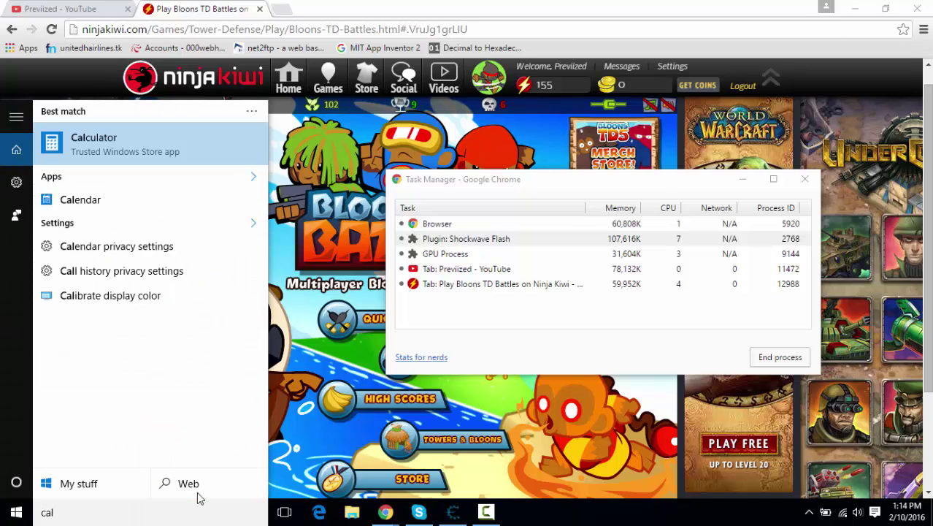
{"action": "key", "text": "Return"}
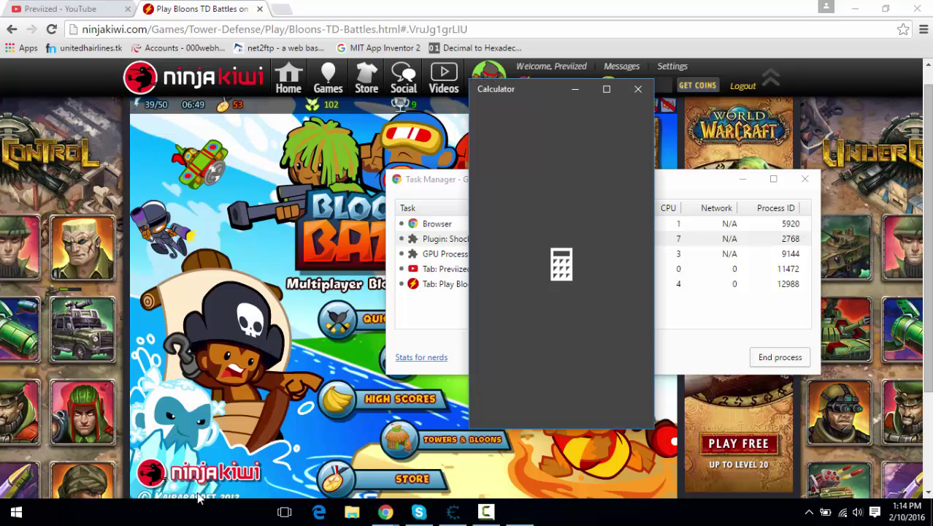
- Restore the Bloons TD Battles window and move Calculator over its left side
{"action": "left_click_drag", "start_coordinate": [550, 94], "coordinate": [355, 163]}
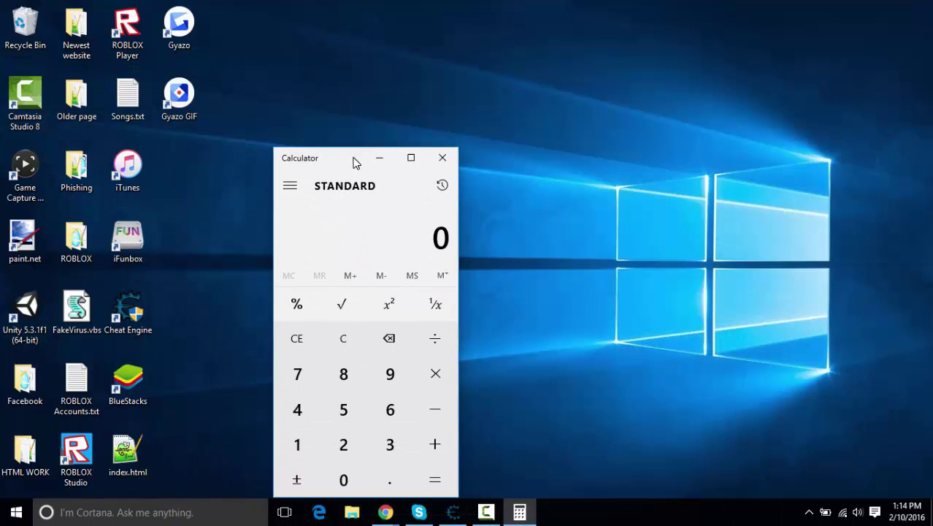
{"action": "left_click", "coordinate": [454, 514]}
{"action": "left_click", "coordinate": [386, 514]}
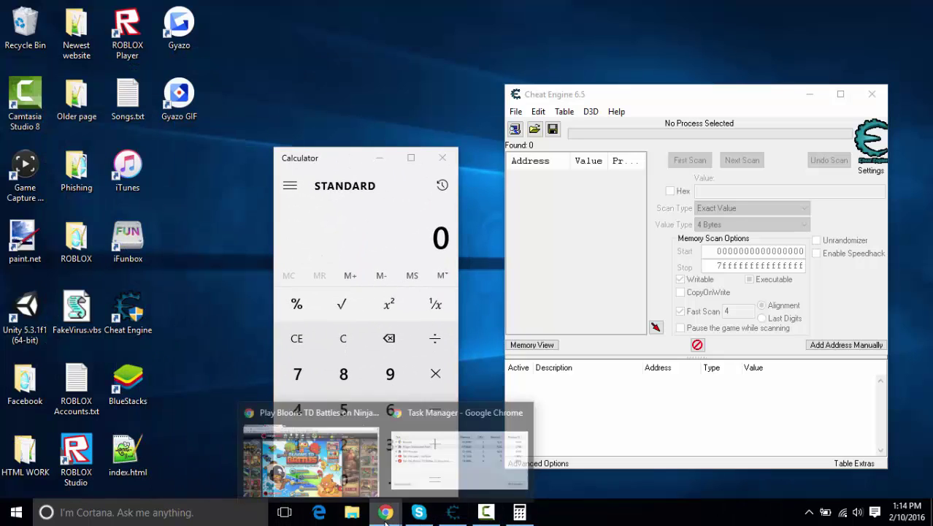
{"action": "left_click", "coordinate": [356, 468]}
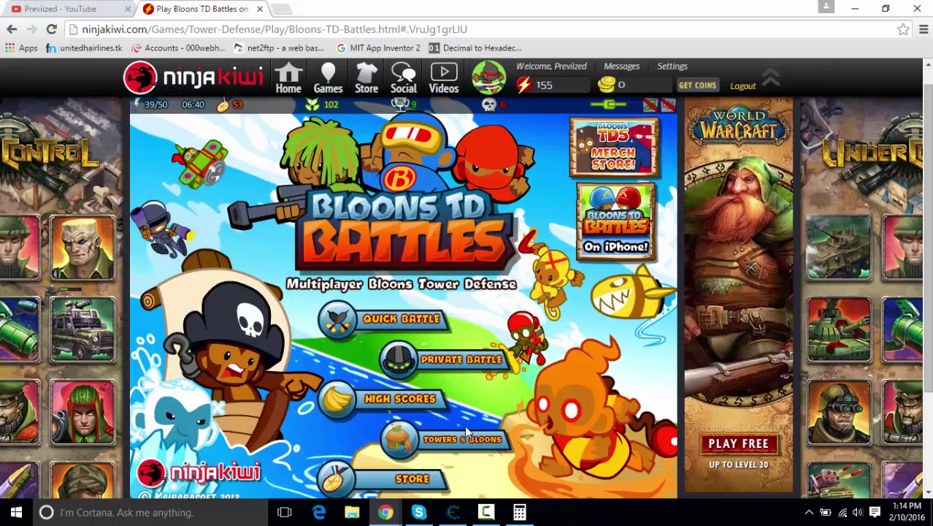
{"action": "left_click", "coordinate": [520, 512]}
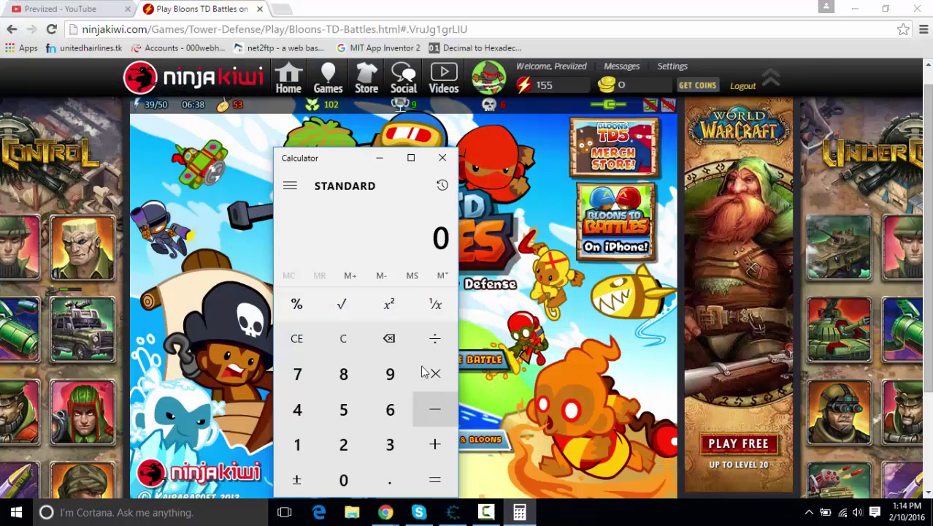
{"action": "left_click_drag", "start_coordinate": [346, 159], "coordinate": [196, 117]}
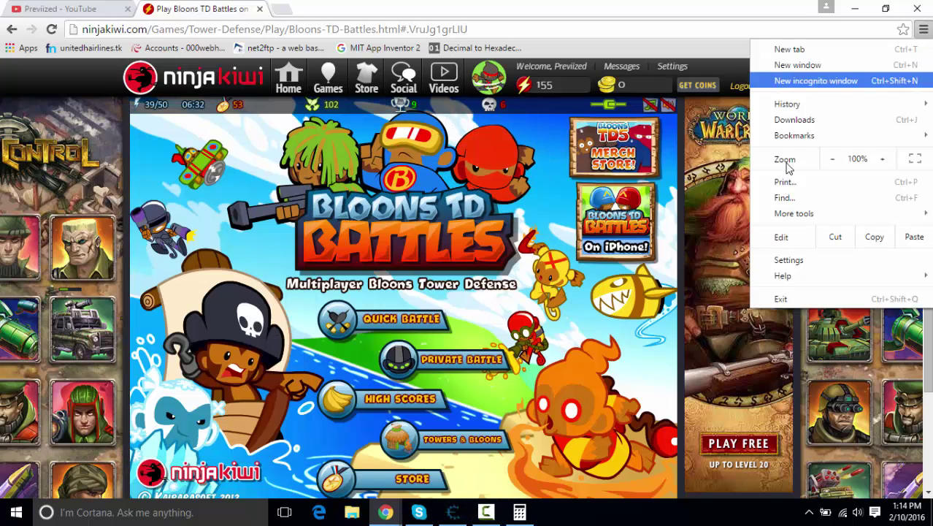
- Reopen Chrome's Task manager from the browser menu
{"action": "left_click", "coordinate": [924, 29]}
{"action": "mouse_move", "coordinate": [767, 219]}
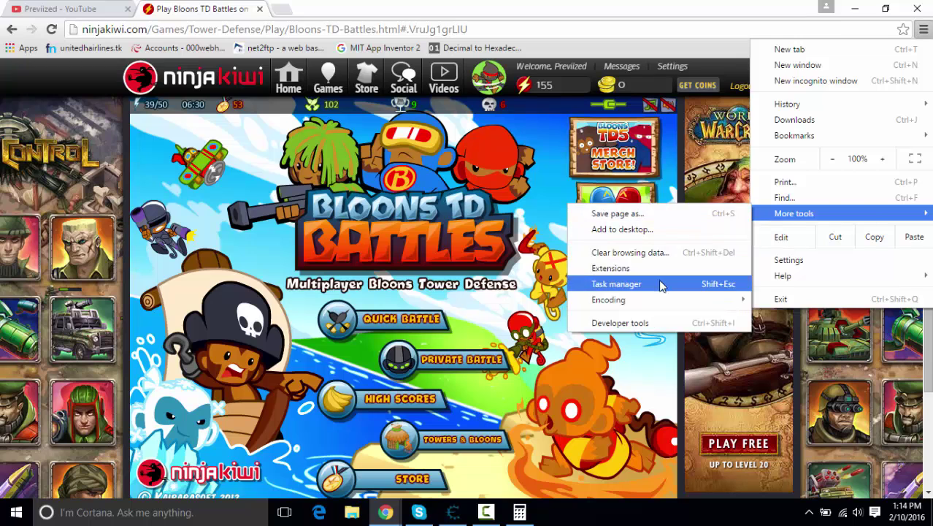
{"action": "left_click", "coordinate": [662, 285]}
- Enter the Flash process ID 2768 on the Calculator display
{"action": "left_click", "coordinate": [520, 512]}
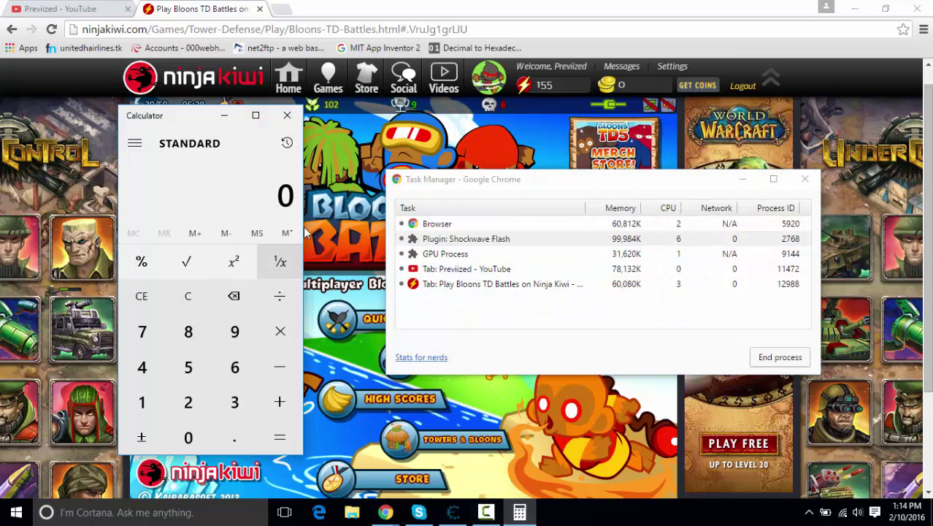
{"action": "left_click", "coordinate": [186, 402]}
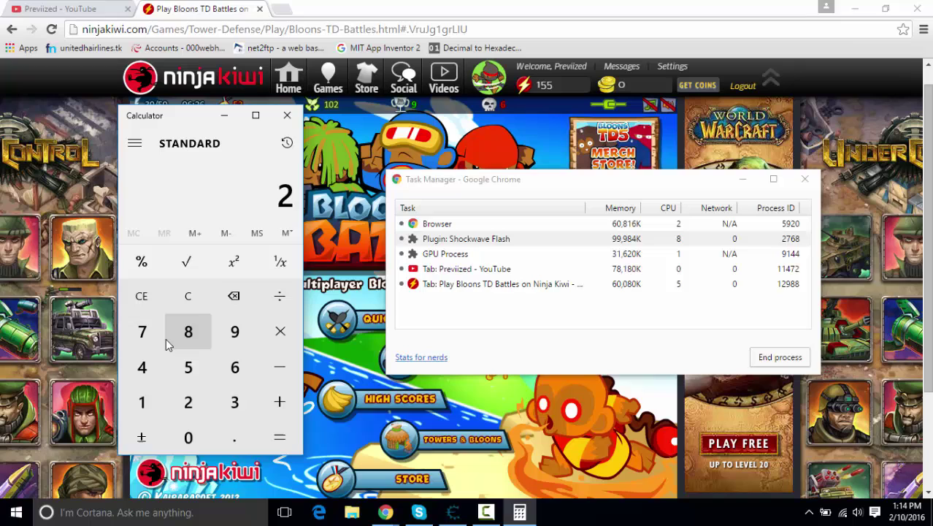
{"action": "left_click", "coordinate": [151, 330]}
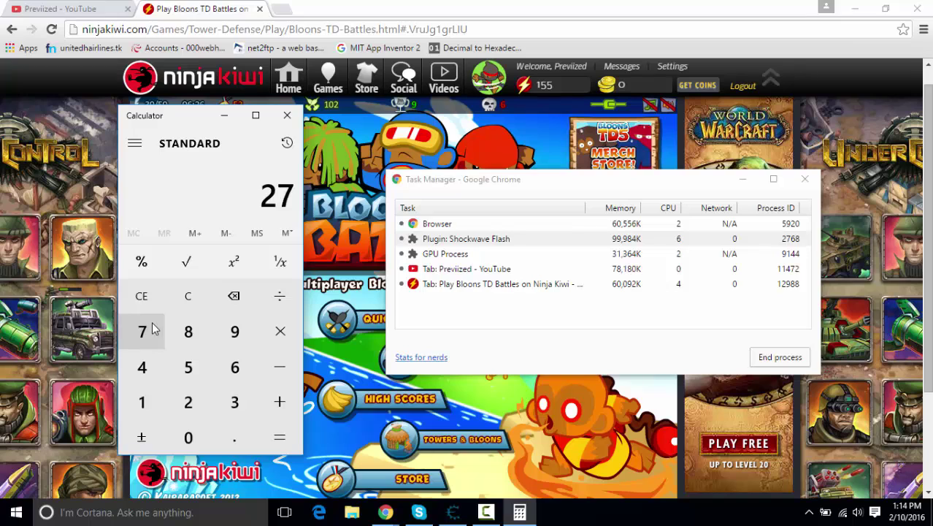
{"action": "left_click", "coordinate": [235, 368]}
{"action": "left_click", "coordinate": [189, 333]}
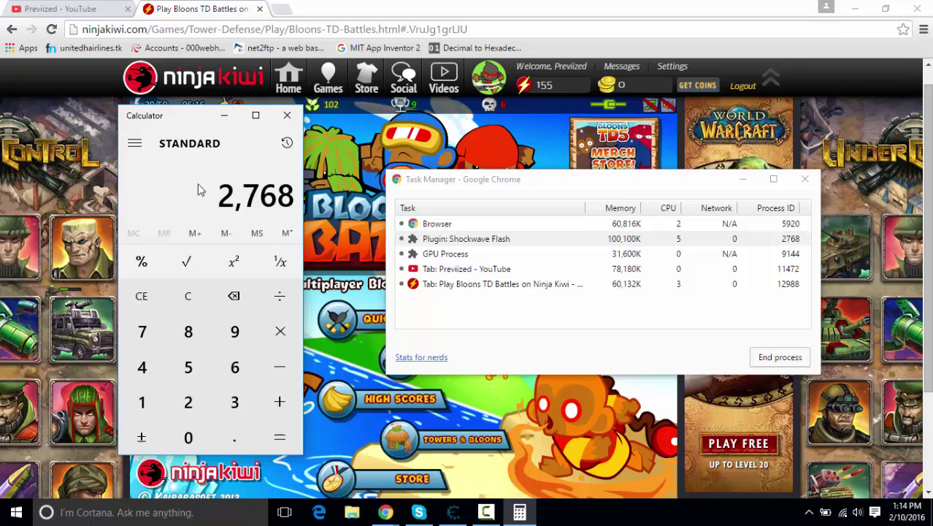
- Browse Calculator's list of modes and converters, then close it, staying in Standard mode
{"action": "left_click", "coordinate": [135, 144]}
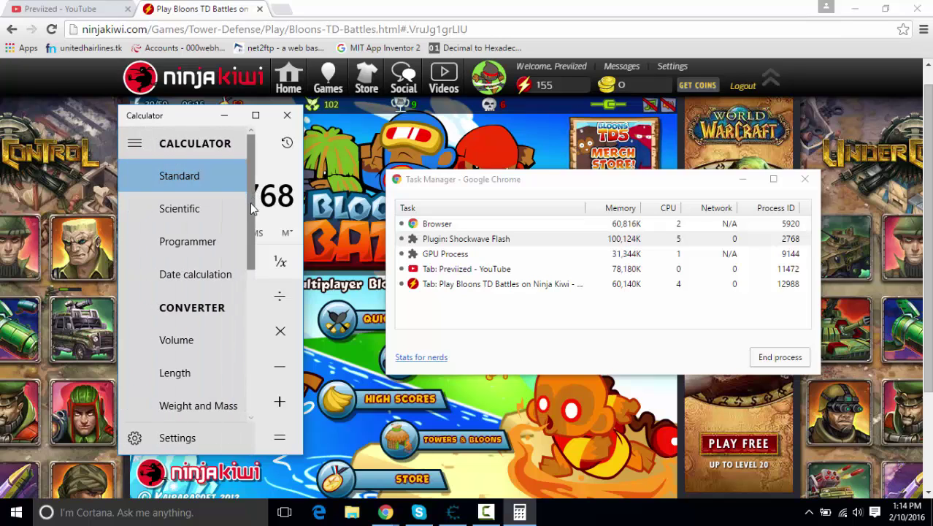
{"action": "scroll", "coordinate": [197, 284], "scroll_direction": "down", "scroll_amount": 3}
{"action": "scroll", "coordinate": [204, 292], "scroll_direction": "down", "scroll_amount": 4}
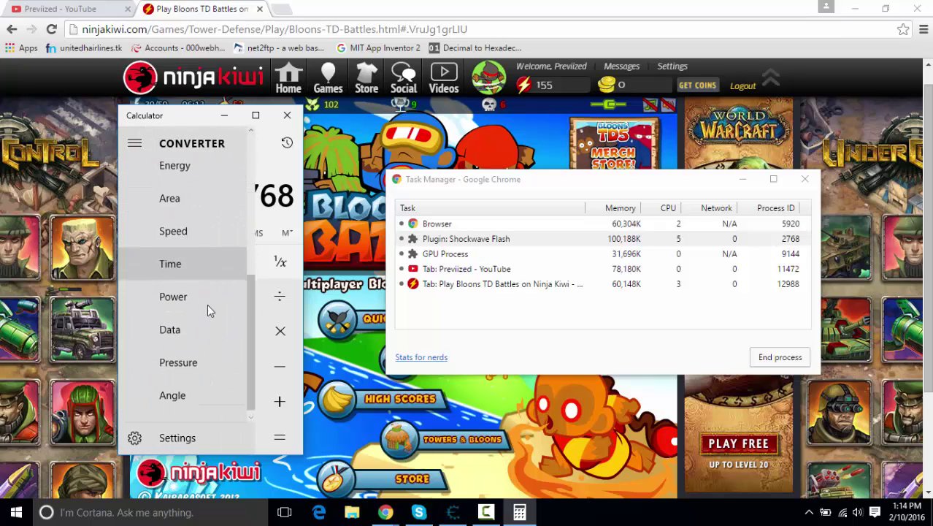
{"action": "scroll", "coordinate": [203, 314], "scroll_direction": "up", "scroll_amount": 4}
{"action": "scroll", "coordinate": [203, 321], "scroll_direction": "up", "scroll_amount": 4}
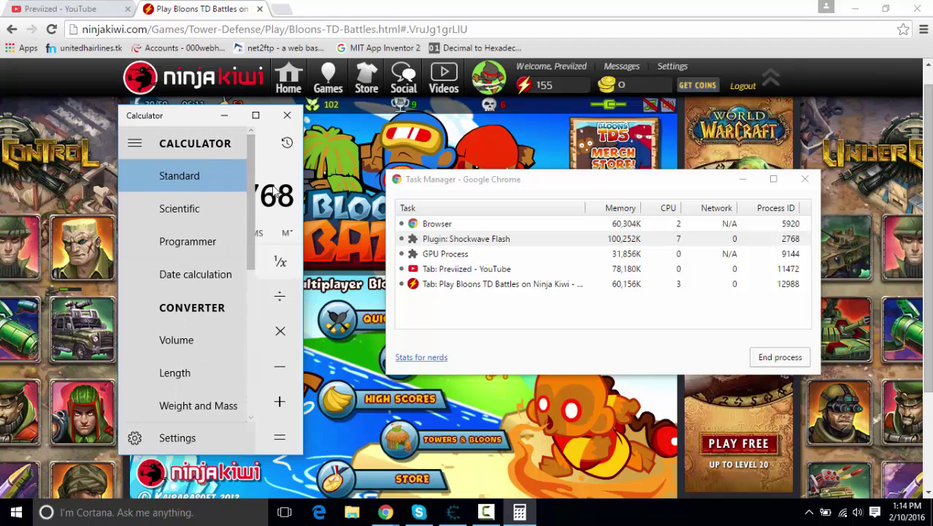
{"action": "left_click", "coordinate": [287, 168]}
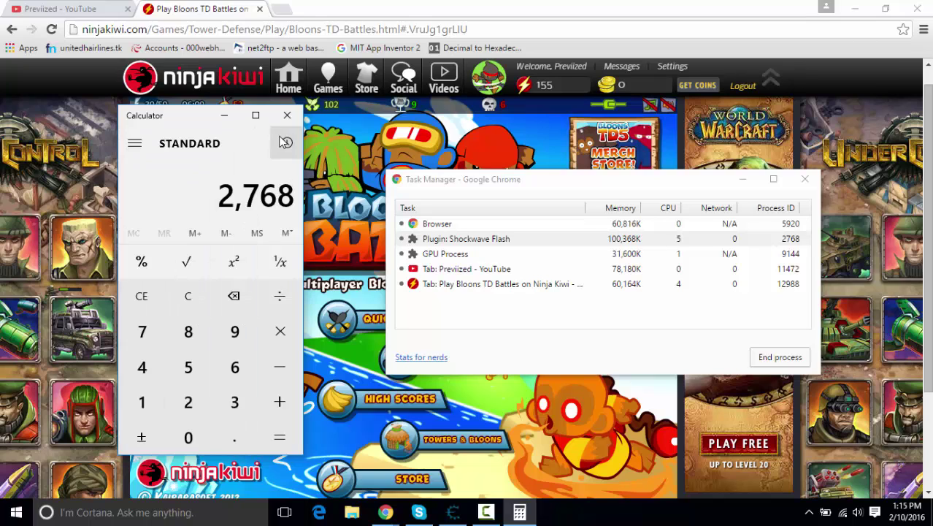
- Load the Decimal to Hexadecimal converter in a new tab and copy 2,768 from Calculator
{"action": "left_click", "coordinate": [281, 8]}
{"action": "left_click", "coordinate": [476, 47]}
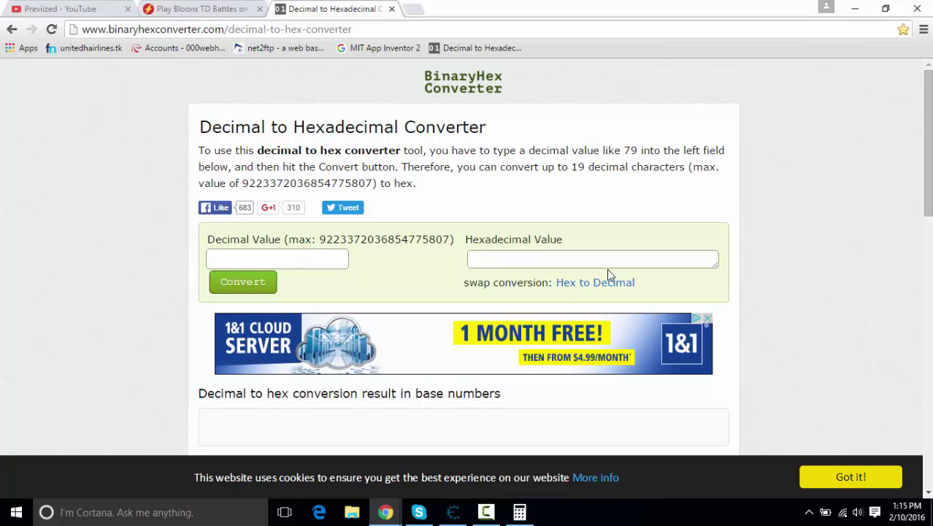
{"action": "left_click", "coordinate": [519, 512]}
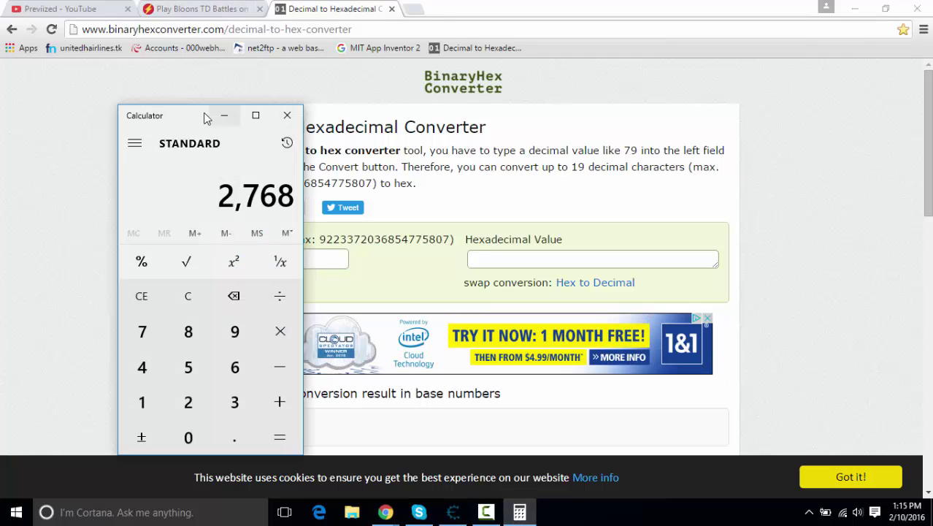
{"action": "left_click_drag", "start_coordinate": [206, 119], "coordinate": [181, 106]}
{"action": "right_click", "coordinate": [260, 174]}
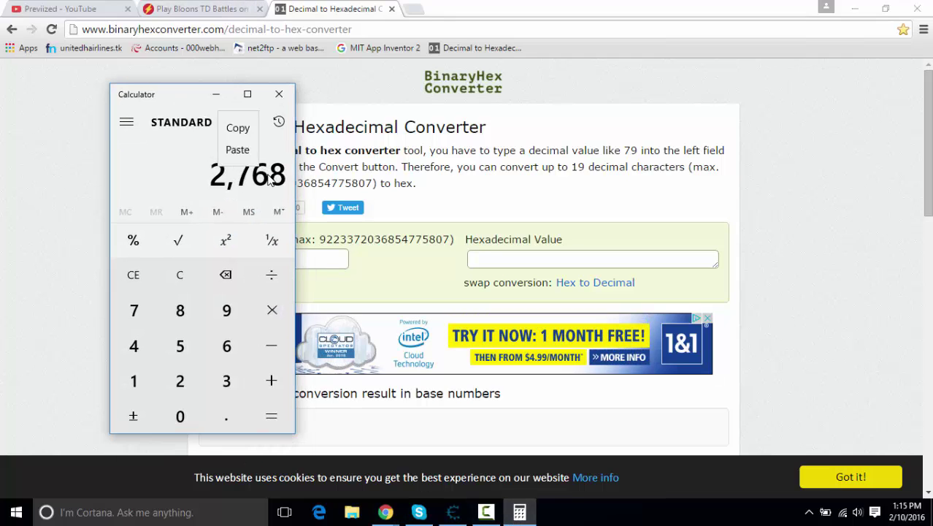
{"action": "left_click", "coordinate": [260, 176]}
- Paste 2768 into Decimal Value, convert it to hex AD0, and return to the game tab
{"action": "right_click", "coordinate": [263, 179]}
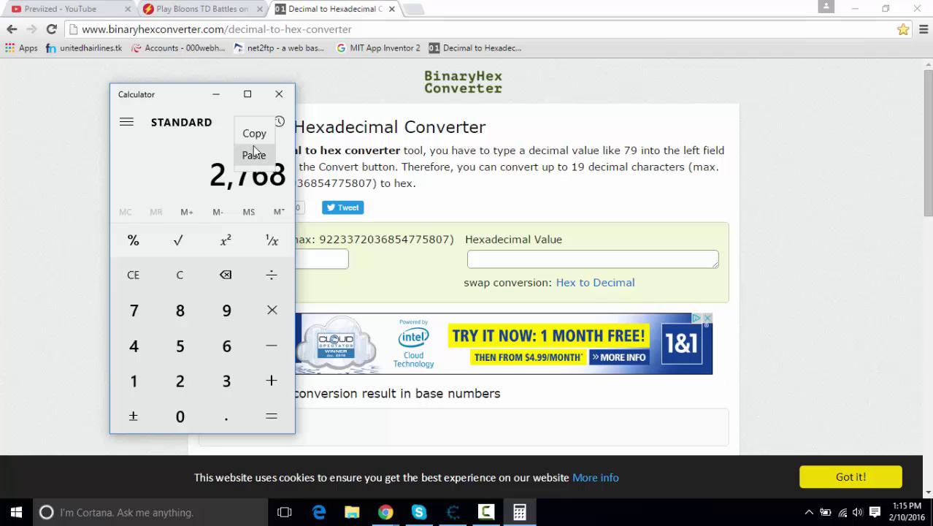
{"action": "left_click", "coordinate": [346, 254]}
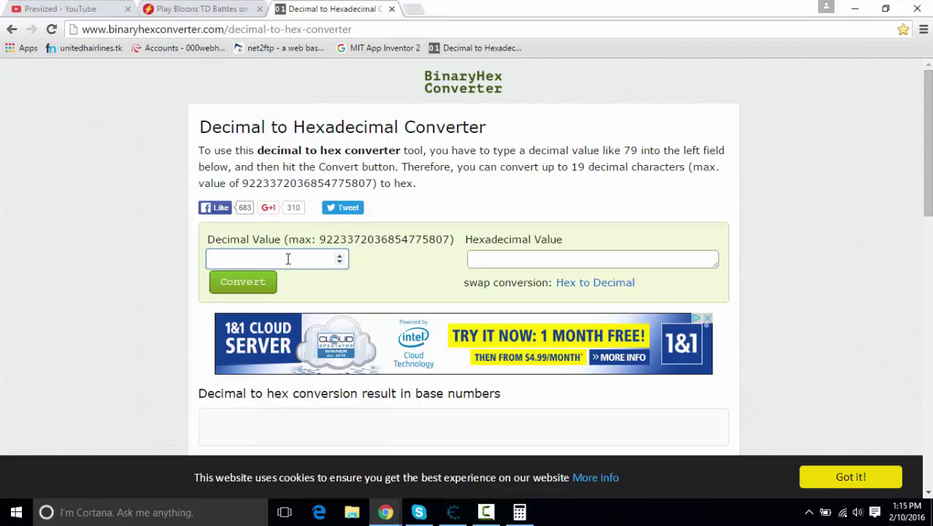
{"action": "left_click", "coordinate": [249, 284]}
{"action": "left_click", "coordinate": [494, 260]}
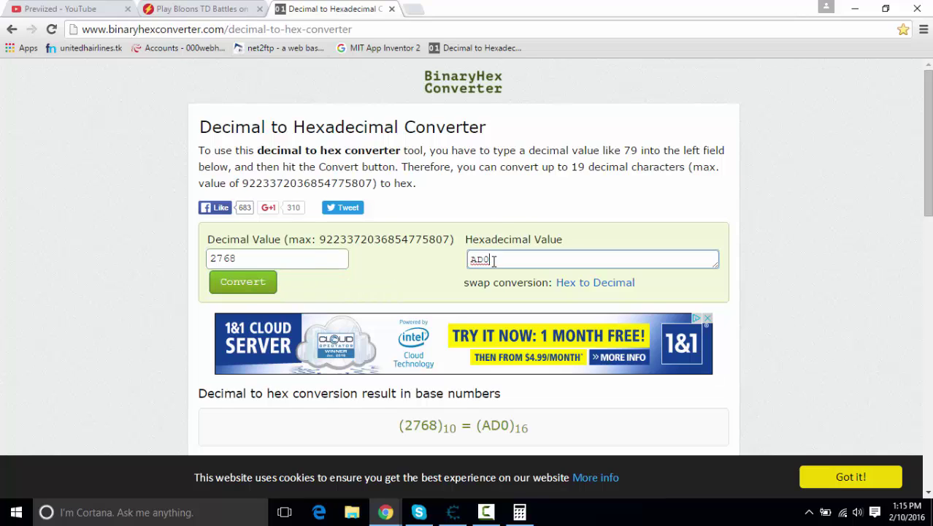
{"action": "left_click", "coordinate": [213, 8]}
{"action": "left_click", "coordinate": [452, 512]}
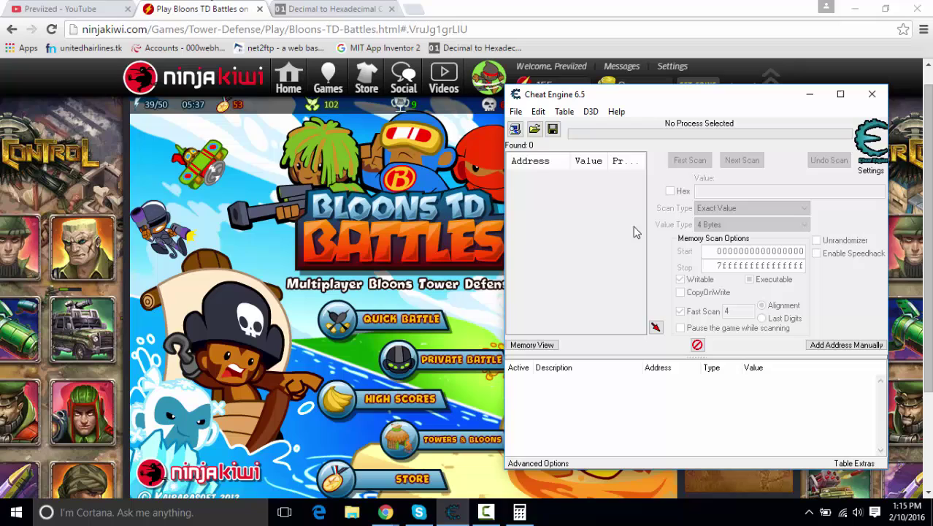
- Open Cheat Engine's process list and check the converted ID AD0 in the converter tab
{"action": "left_click", "coordinate": [515, 131]}
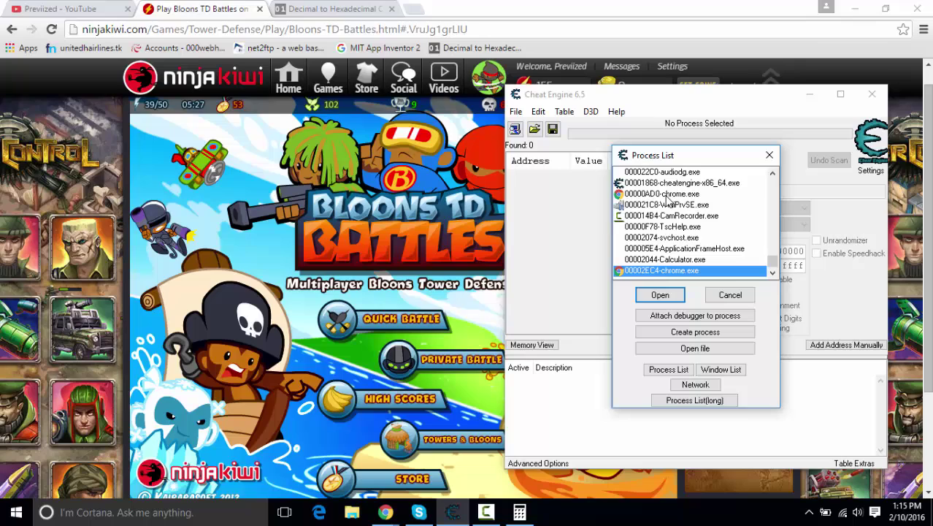
{"action": "left_click", "coordinate": [300, 7]}
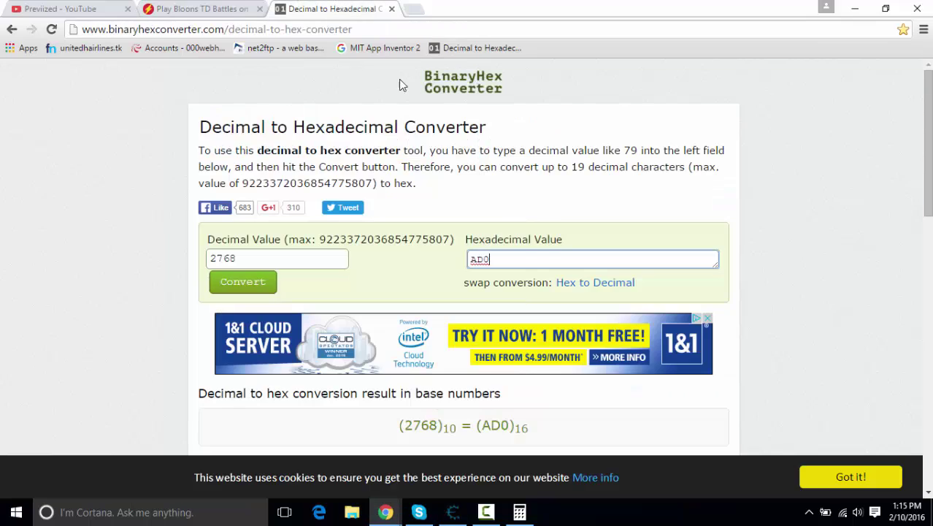
{"action": "left_click", "coordinate": [500, 257]}
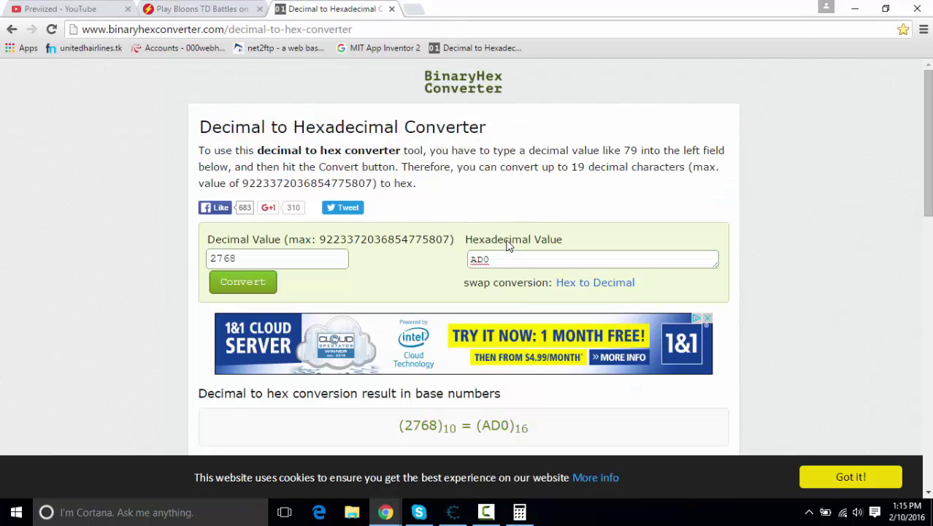
{"action": "left_click", "coordinate": [241, 9]}
{"action": "left_click", "coordinate": [332, 9]}
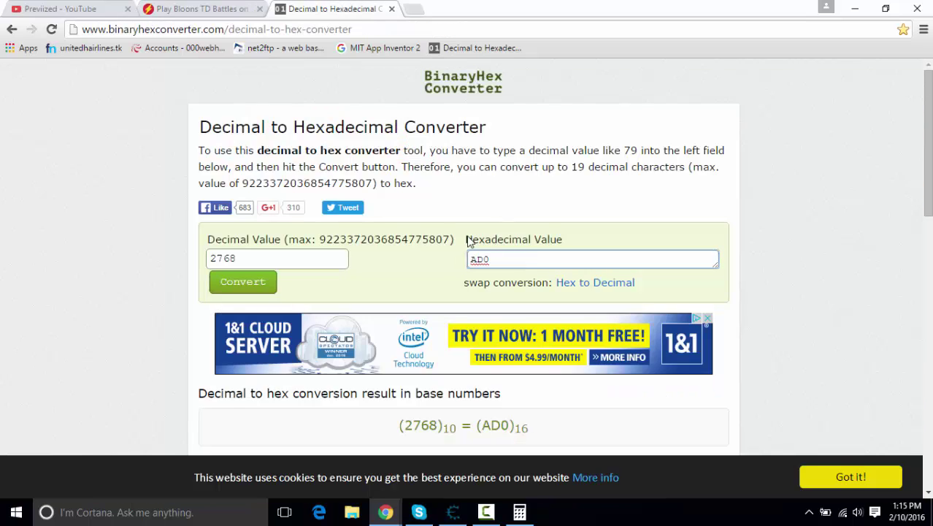
{"action": "left_click", "coordinate": [225, 9]}
- Attach Cheat Engine to 00000AD0-chrome.exe and set the value type to Double
{"action": "key", "text": "alt+Tab"}
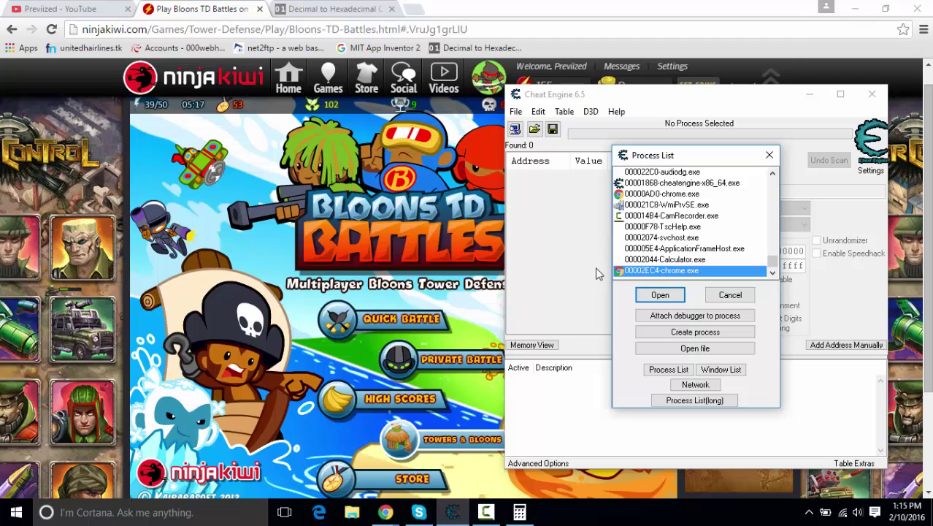
{"action": "double_click", "coordinate": [655, 194]}
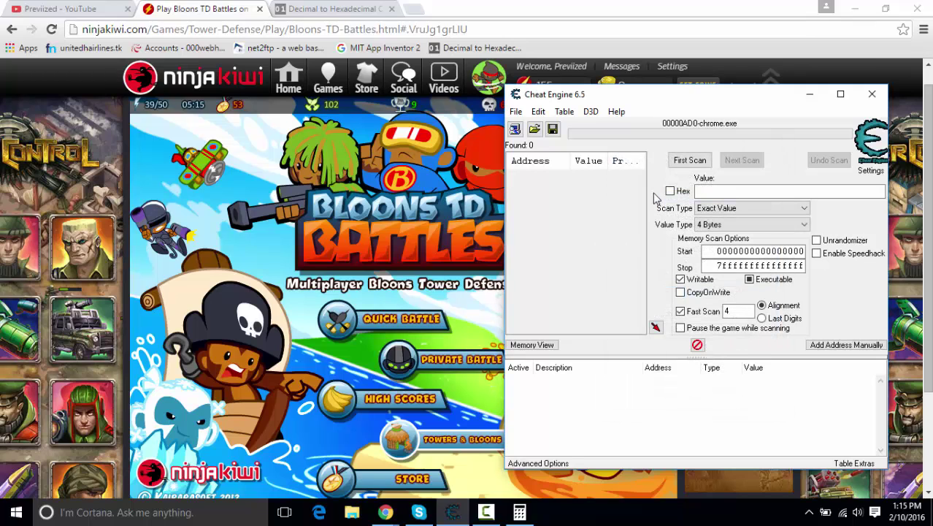
{"action": "left_click", "coordinate": [713, 225]}
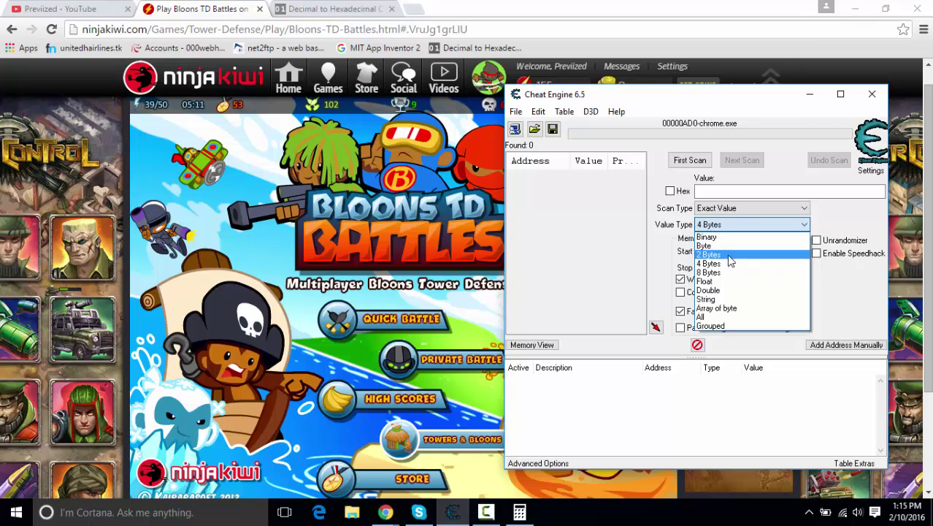
{"action": "left_click", "coordinate": [708, 290]}
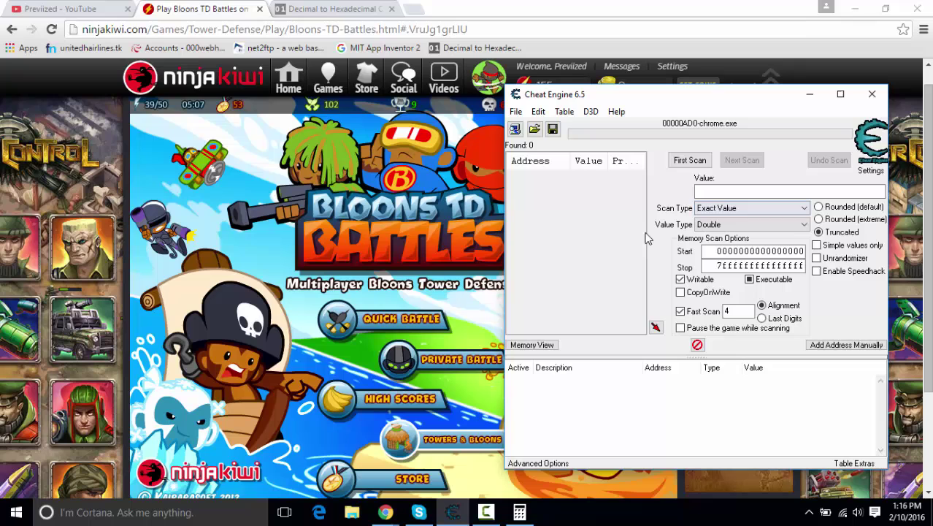
- Start an Assault quick battle with Dart Monkey, Sniper Monkey, Ninja Monkey and Bomb Tower
{"action": "left_click", "coordinate": [414, 327]}
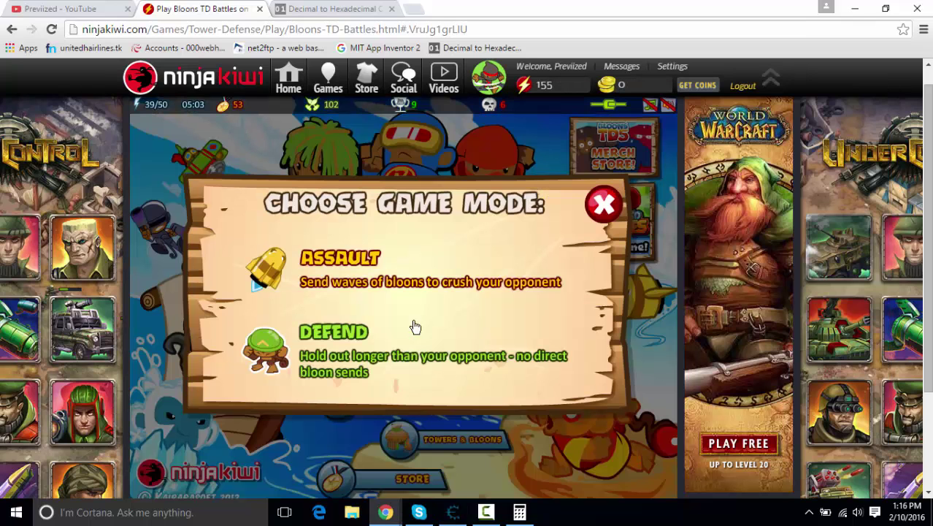
{"action": "left_click", "coordinate": [380, 277]}
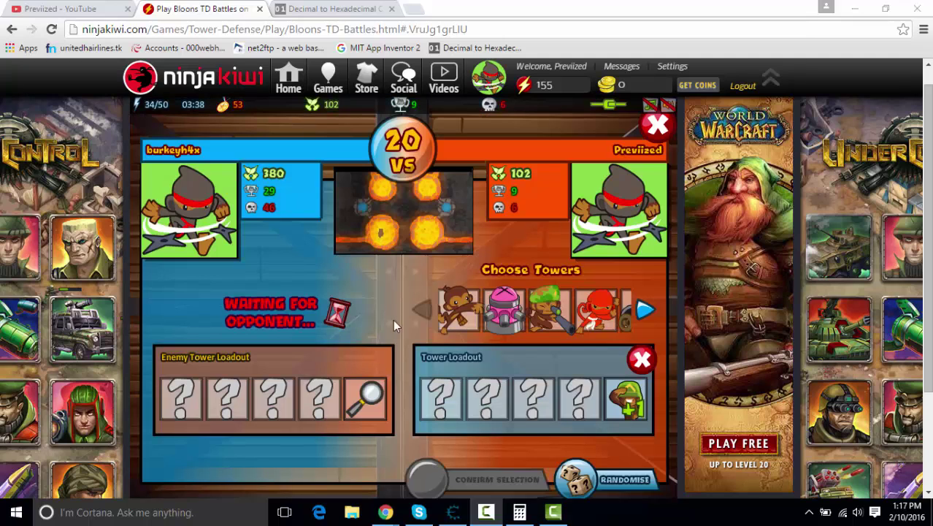
{"action": "left_click", "coordinate": [458, 308]}
{"action": "left_click", "coordinate": [549, 308]}
{"action": "left_click", "coordinate": [600, 329]}
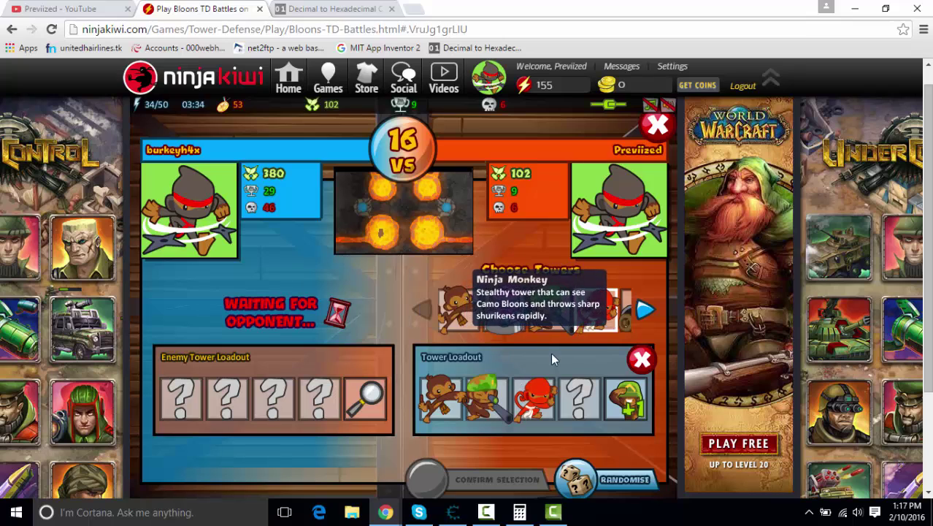
{"action": "left_click", "coordinate": [629, 314]}
{"action": "left_click", "coordinate": [646, 307]}
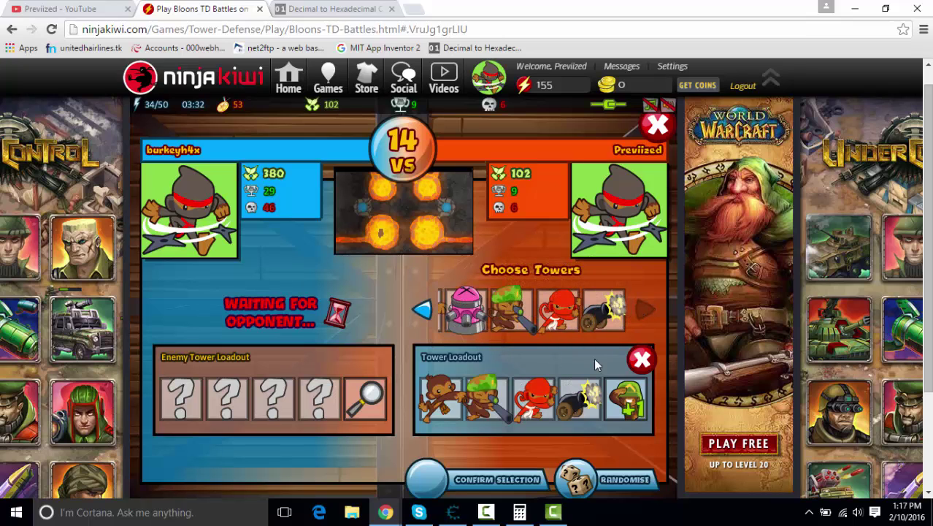
{"action": "left_click", "coordinate": [489, 479]}
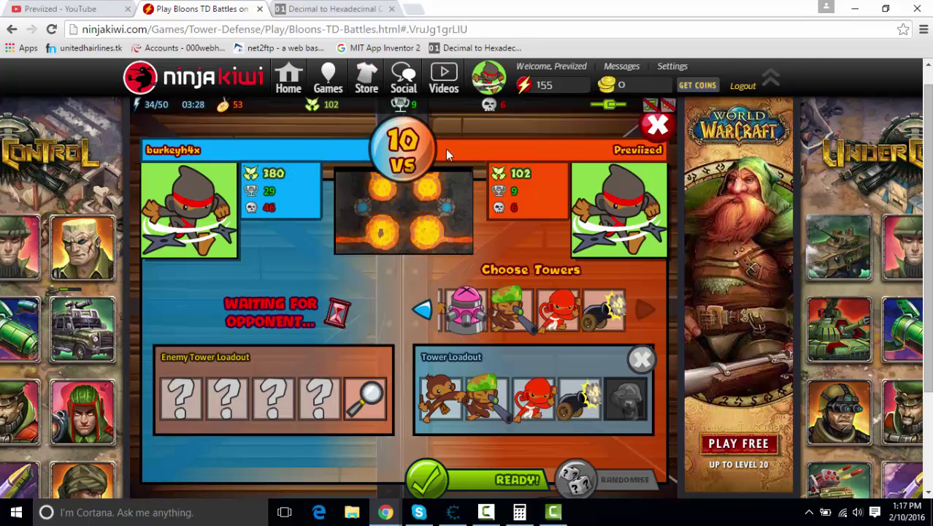
- Close the converter tab and the Calculator window
{"action": "left_click", "coordinate": [394, 13]}
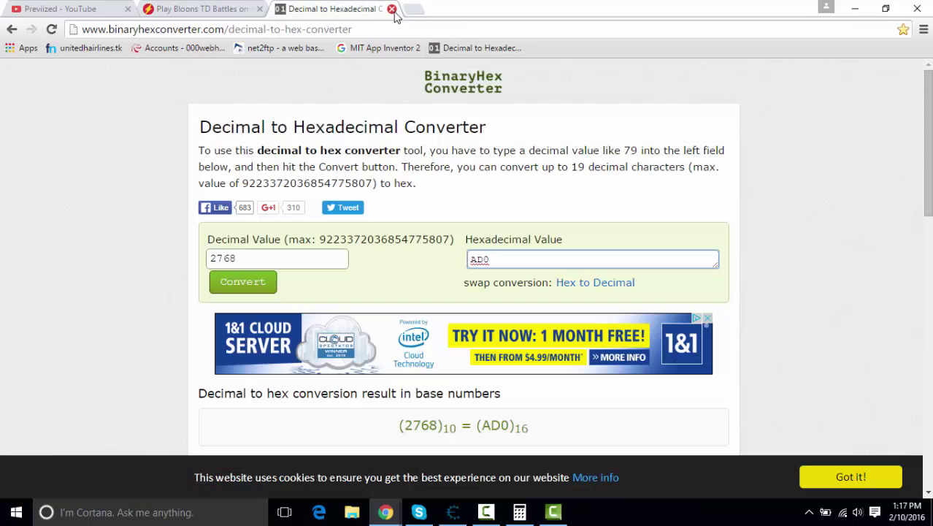
{"action": "left_click", "coordinate": [392, 9]}
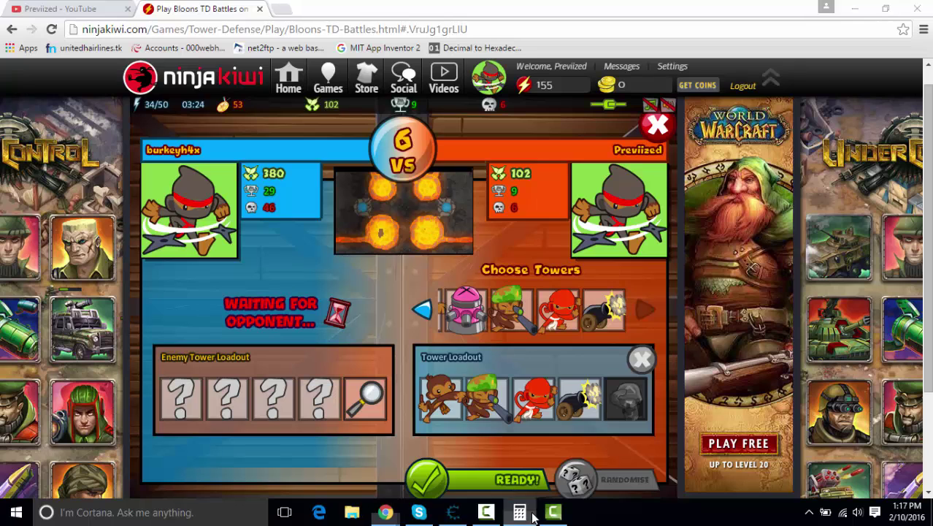
{"action": "right_click", "coordinate": [519, 511]}
{"action": "left_click", "coordinate": [498, 480]}
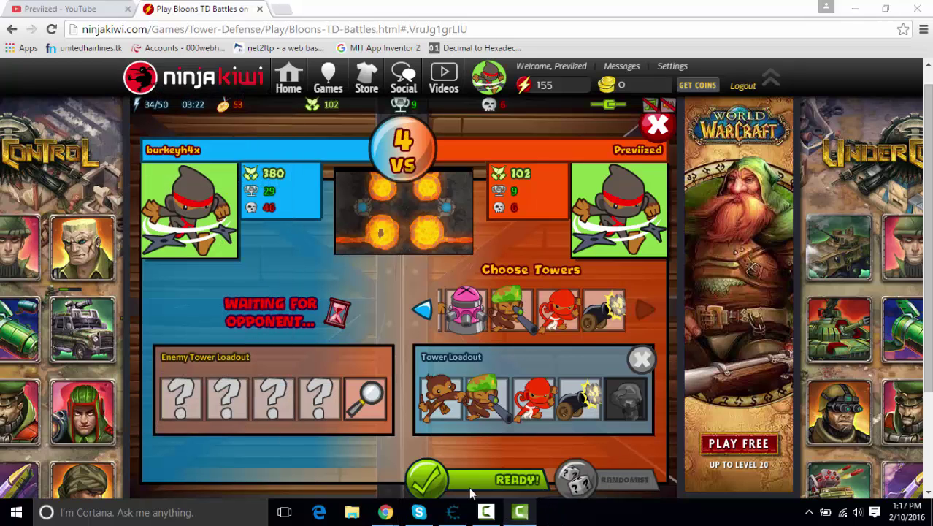
{"action": "mouse_move", "coordinate": [608, 327]}
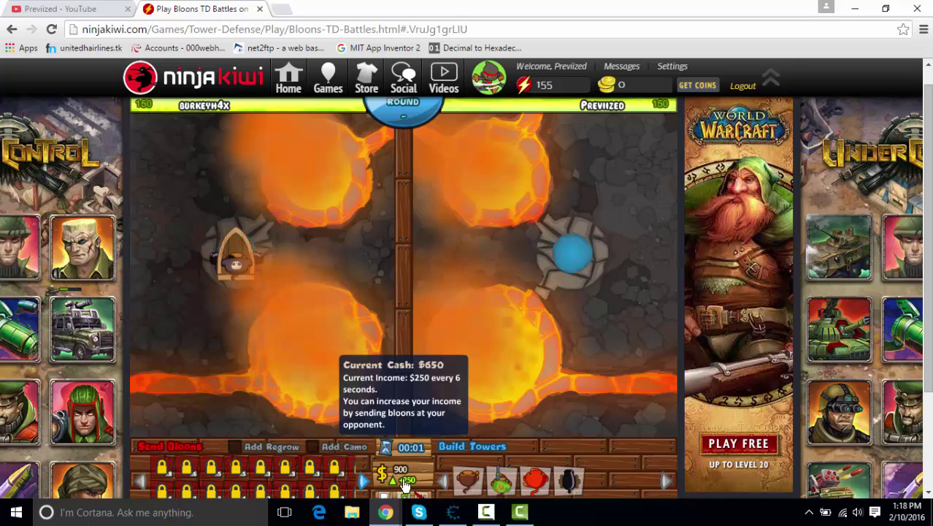
- Place a Ninja Monkey on the left map and buy Sharp Shuriken and Seeking Shuriken upgrades
{"action": "left_click", "coordinate": [535, 480]}
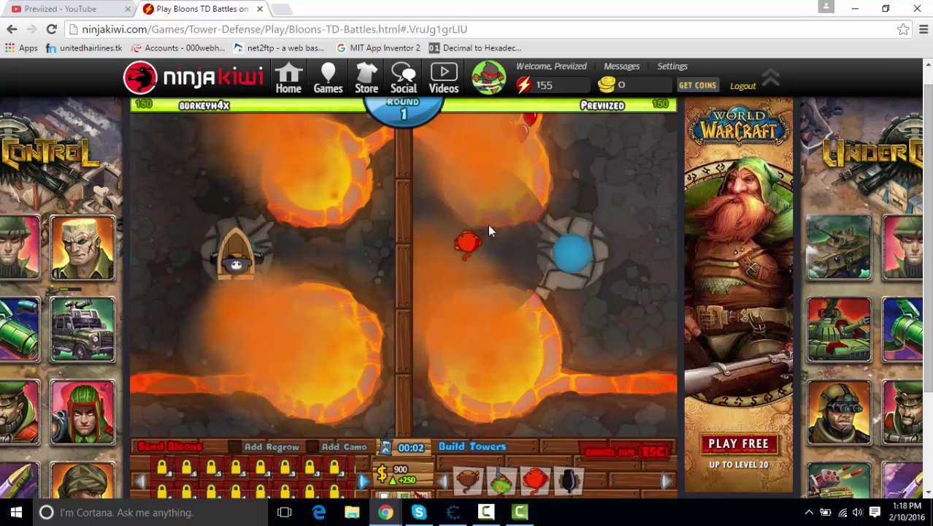
{"action": "left_click", "coordinate": [447, 261]}
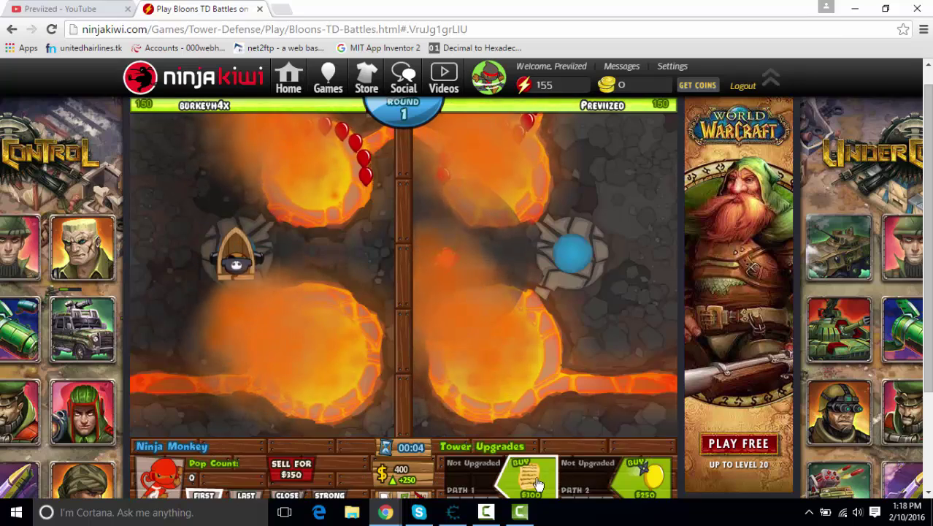
{"action": "left_click", "coordinate": [473, 476]}
{"action": "left_click", "coordinate": [623, 487]}
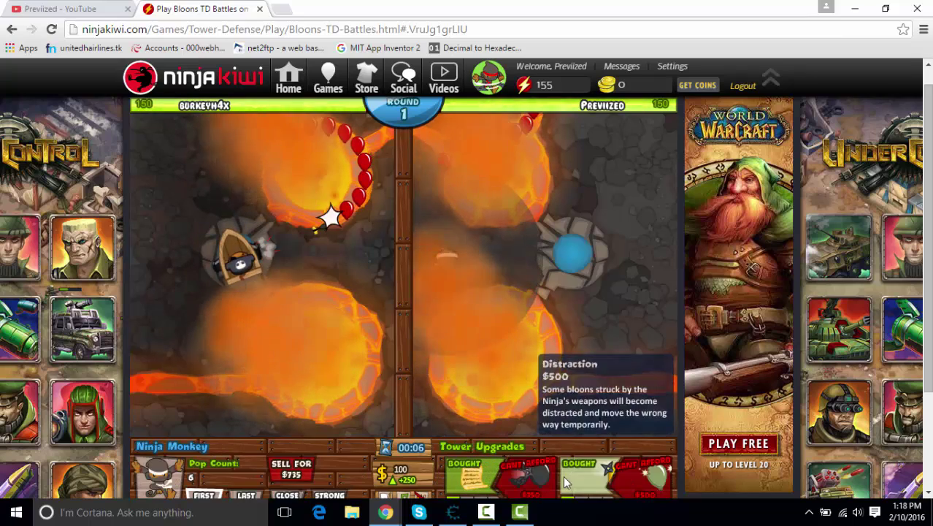
{"action": "left_click", "coordinate": [552, 348]}
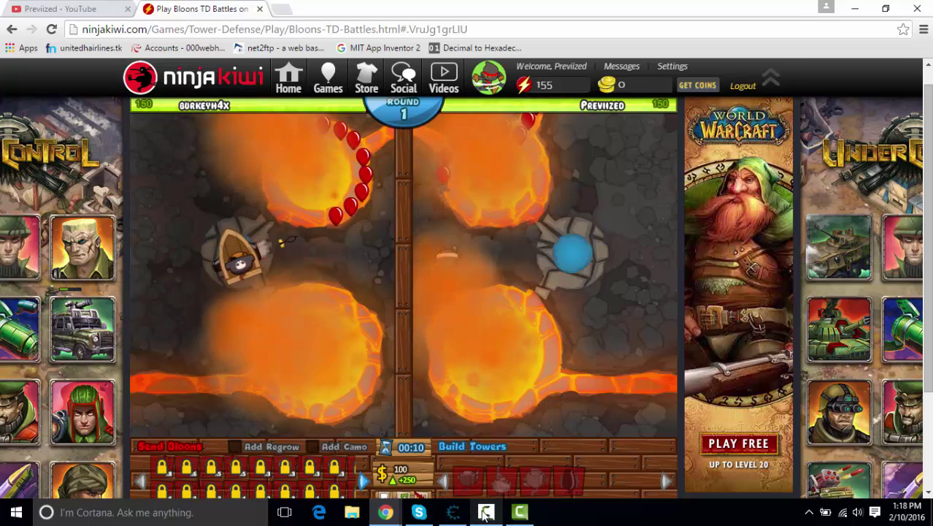
{"action": "left_click", "coordinate": [452, 512]}
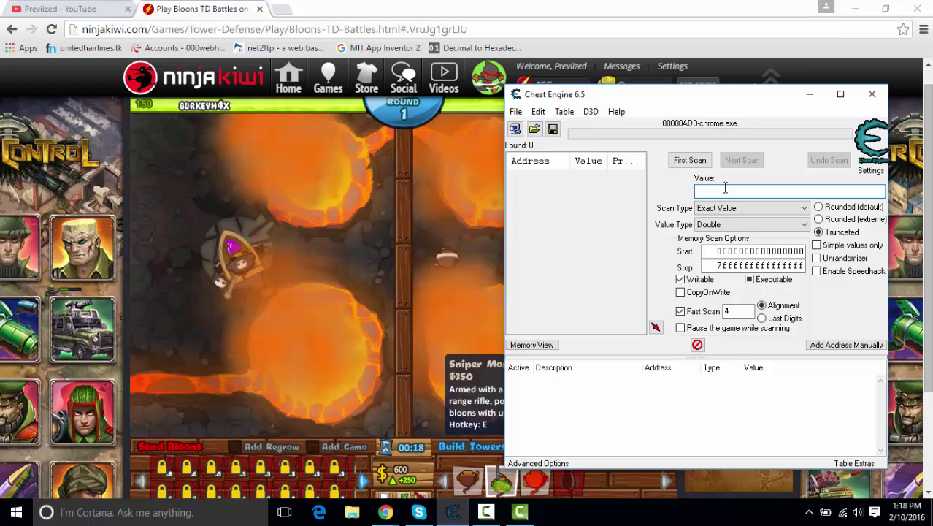
- First-scan for 250 (46 addresses), then send Grouped Reds to raise income to 251
{"action": "left_click", "coordinate": [691, 160]}
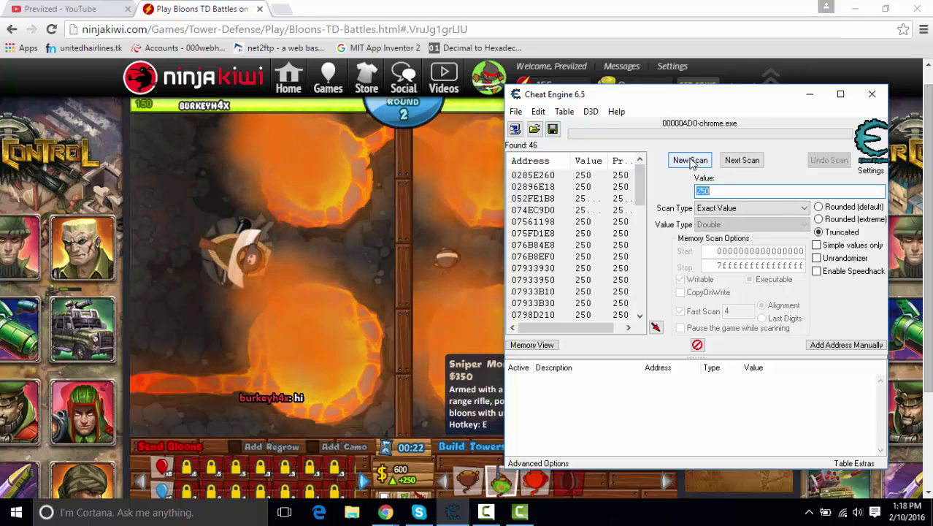
{"action": "left_click_drag", "start_coordinate": [643, 189], "coordinate": [635, 278]}
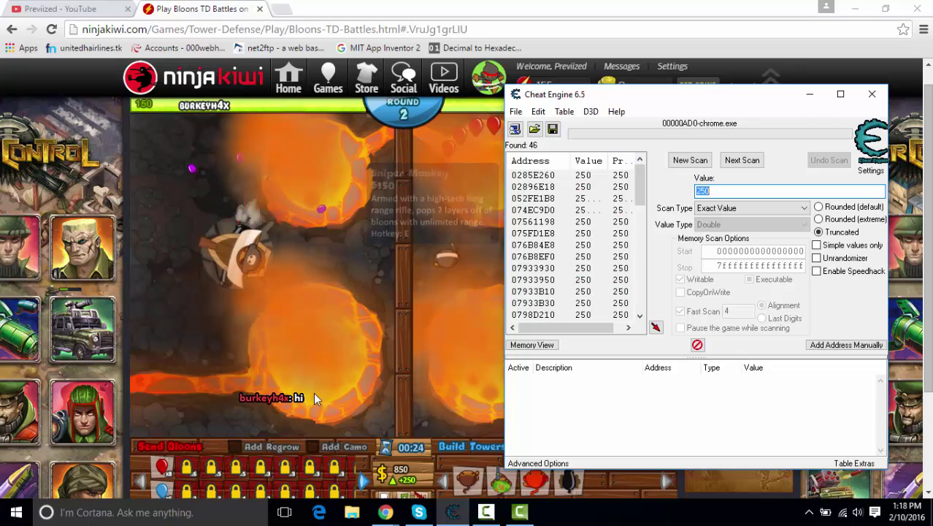
{"action": "left_click", "coordinate": [164, 467]}
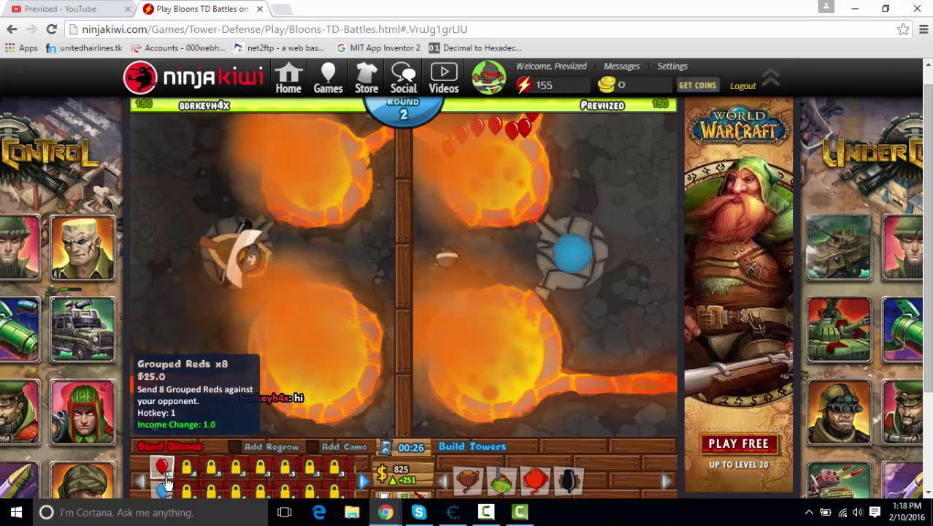
{"action": "left_click", "coordinate": [523, 511]}
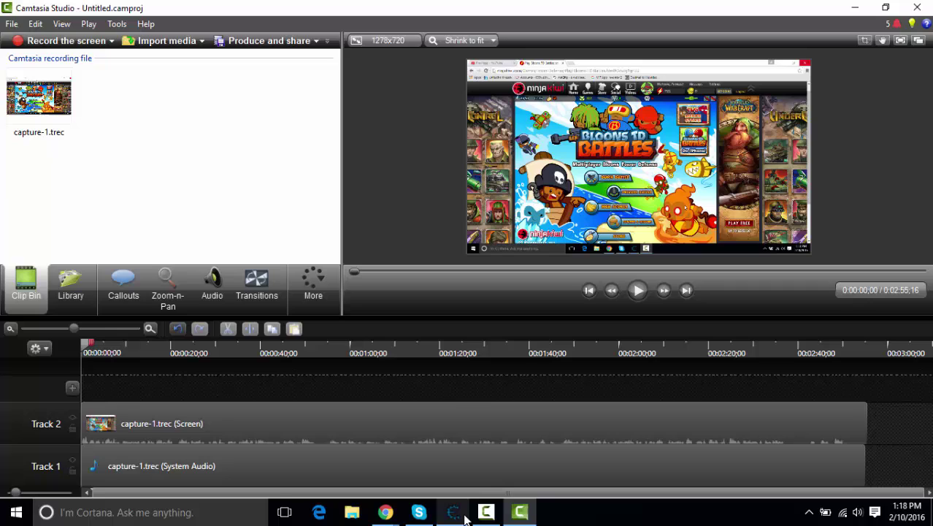
{"action": "mouse_move", "coordinate": [462, 520]}
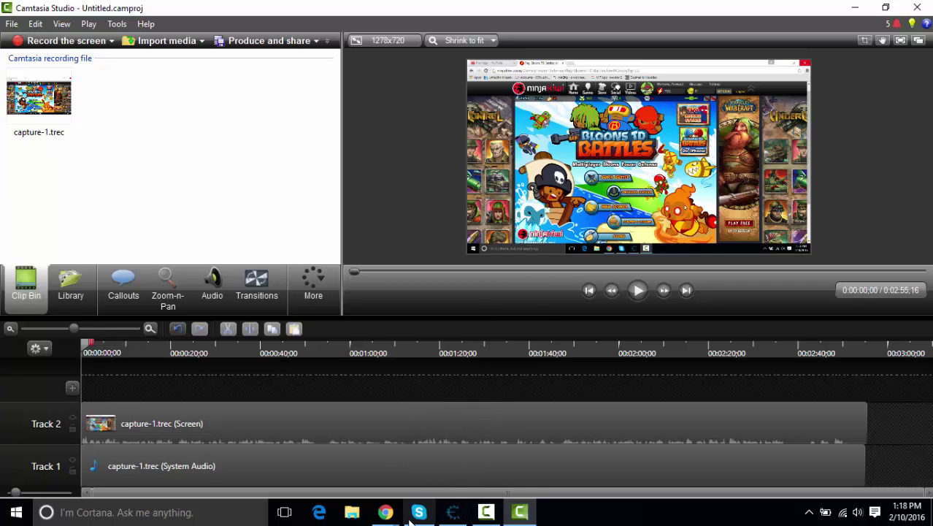
{"action": "mouse_move", "coordinate": [386, 513]}
{"action": "left_click", "coordinate": [310, 458]}
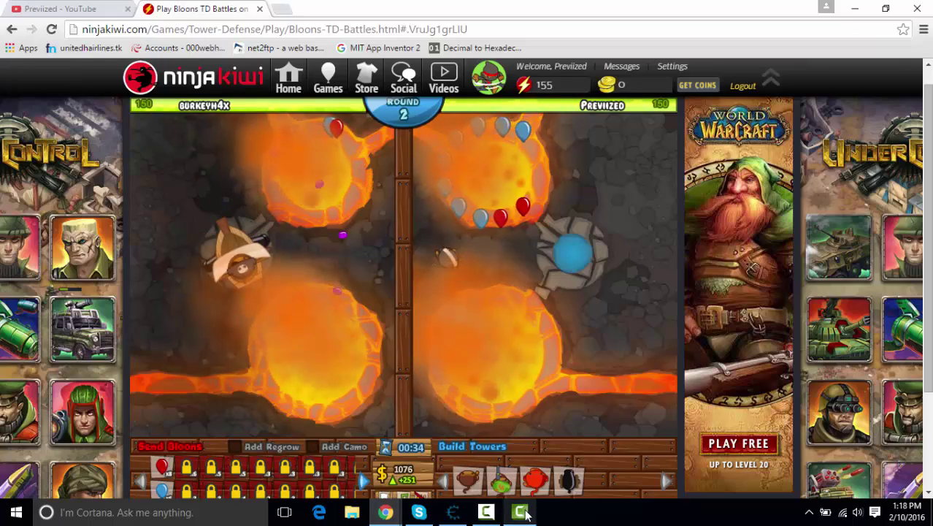
{"action": "left_click", "coordinate": [452, 514]}
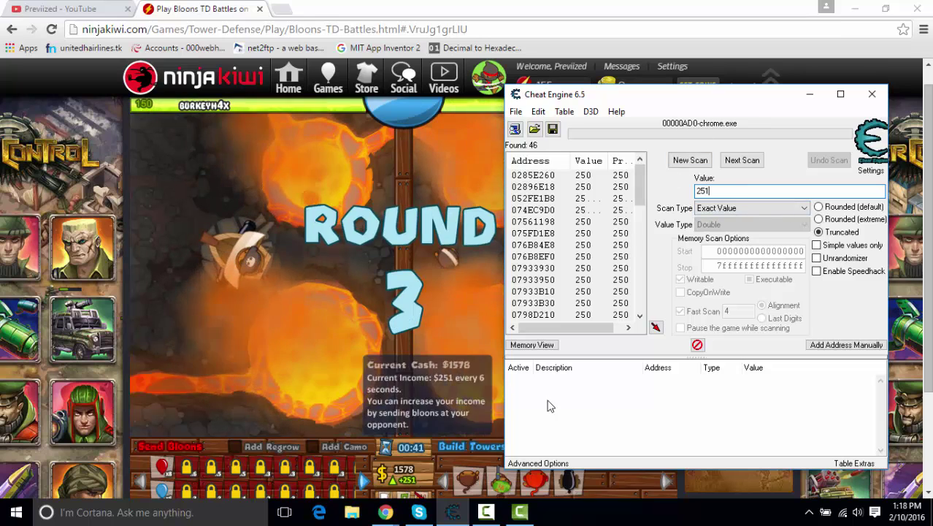
- Next-scan for 251, add the remaining address to the list, and set its value to 10000
{"action": "left_click", "coordinate": [740, 162]}
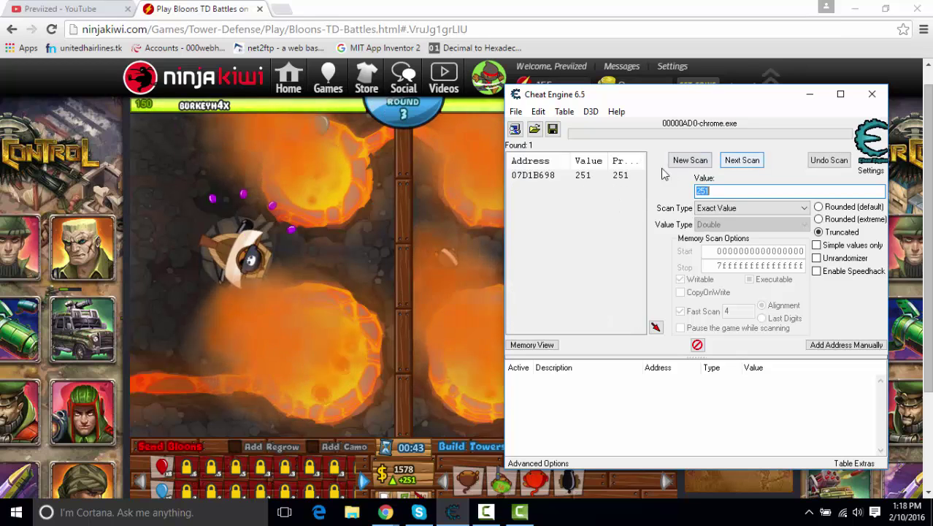
{"action": "double_click", "coordinate": [619, 182]}
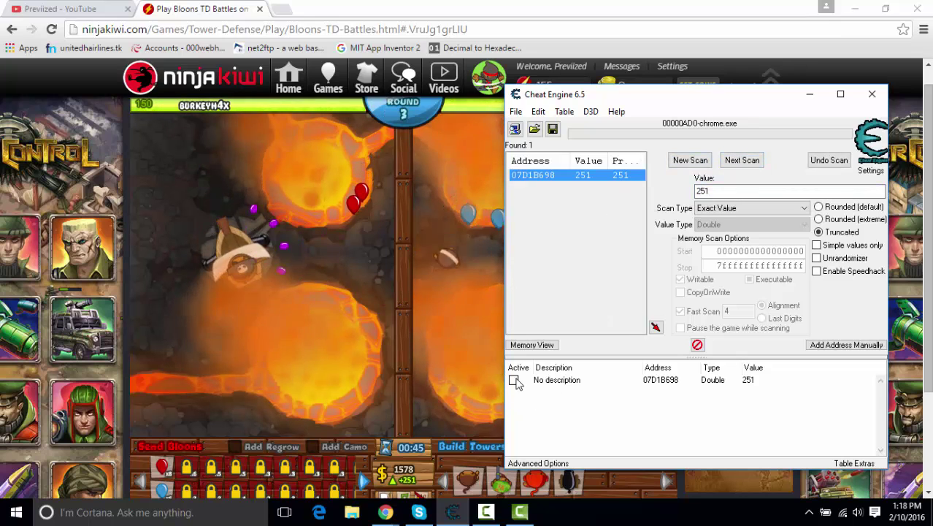
{"action": "left_click", "coordinate": [515, 380]}
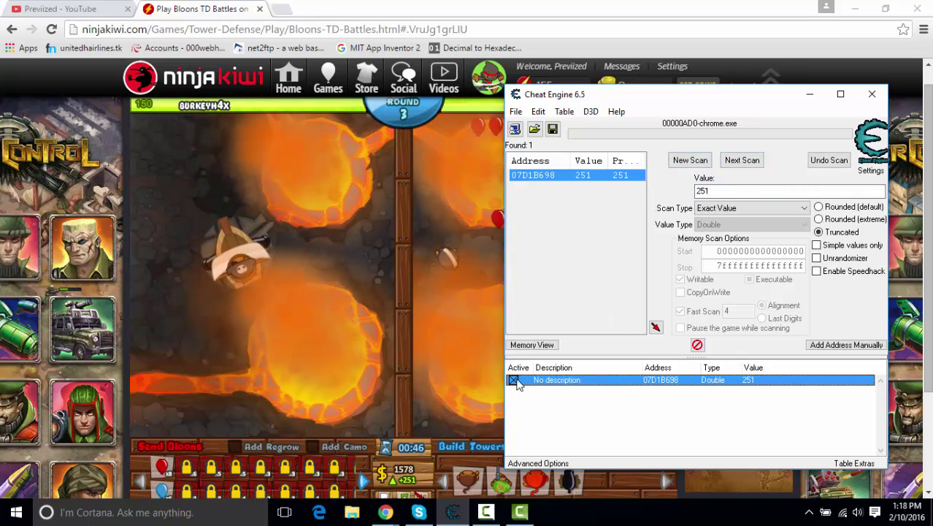
{"action": "double_click", "coordinate": [754, 381]}
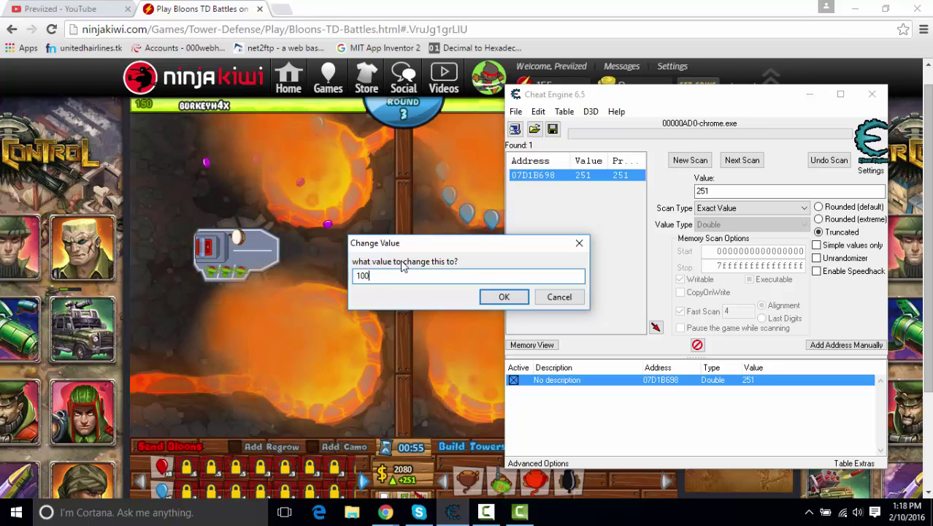
{"action": "left_click", "coordinate": [503, 297]}
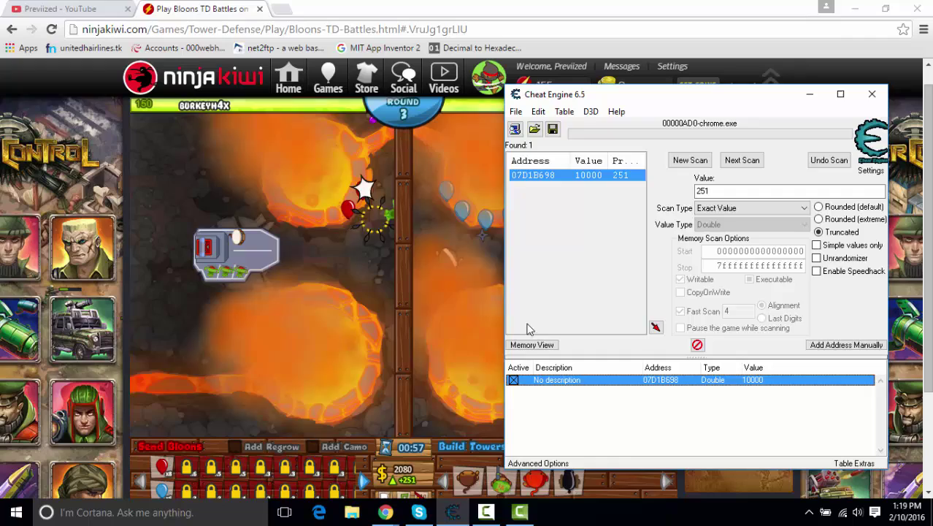
{"action": "left_click", "coordinate": [429, 350]}
{"action": "mouse_move", "coordinate": [411, 471]}
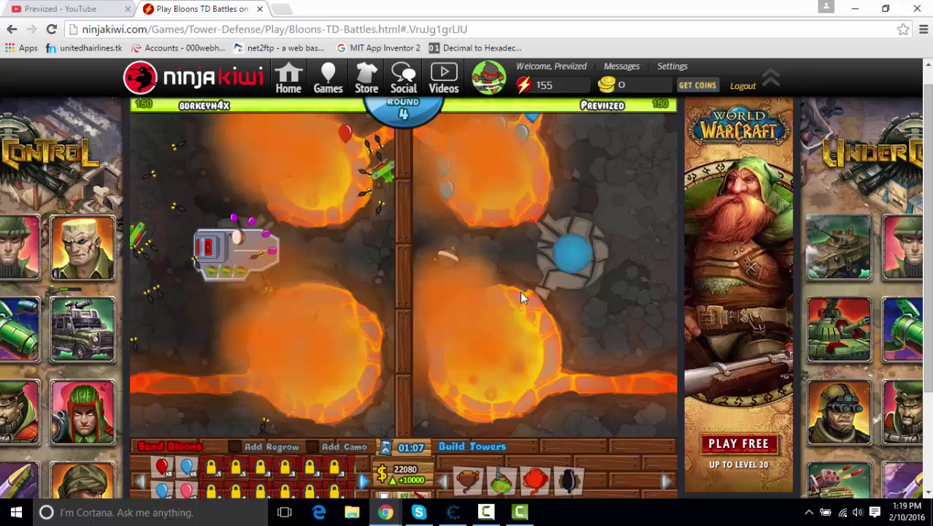
- Upgrade the existing Ninja Monkey further, including the Distraction upgrade
{"action": "left_click", "coordinate": [467, 264]}
{"action": "left_click", "coordinate": [529, 478]}
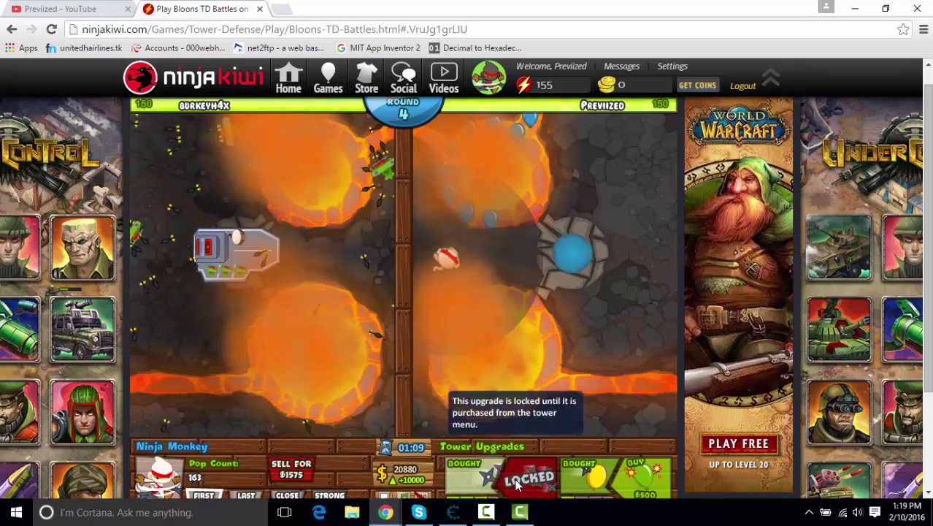
{"action": "left_click", "coordinate": [643, 478]}
{"action": "left_click", "coordinate": [637, 486]}
{"action": "left_click", "coordinate": [559, 318]}
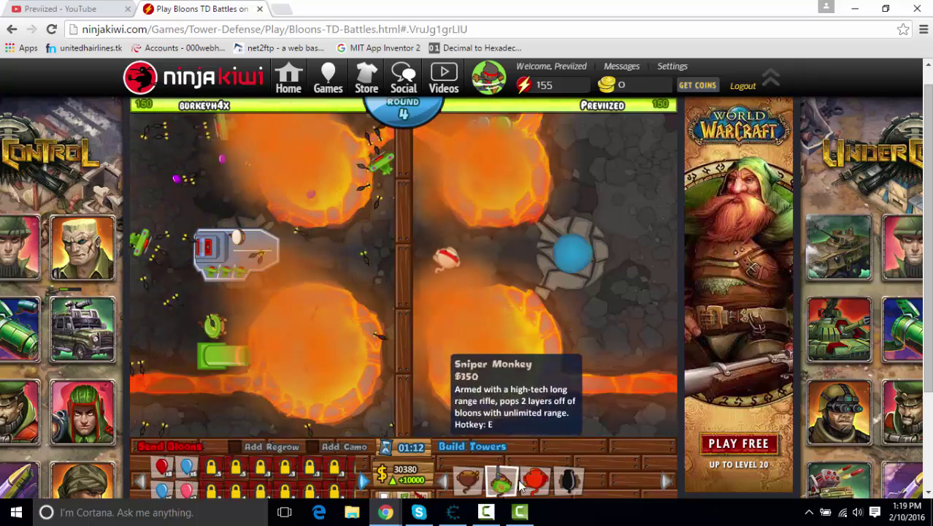
- Place a second Ninja Monkey on the right map and buy its path 1 and Seeking Shuriken upgrades
{"action": "left_click", "coordinate": [537, 480]}
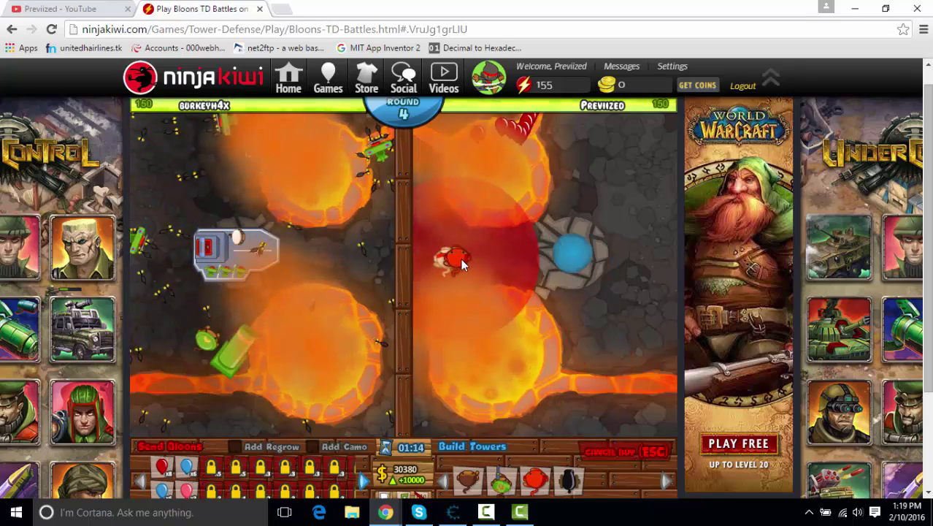
{"action": "left_click", "coordinate": [470, 262]}
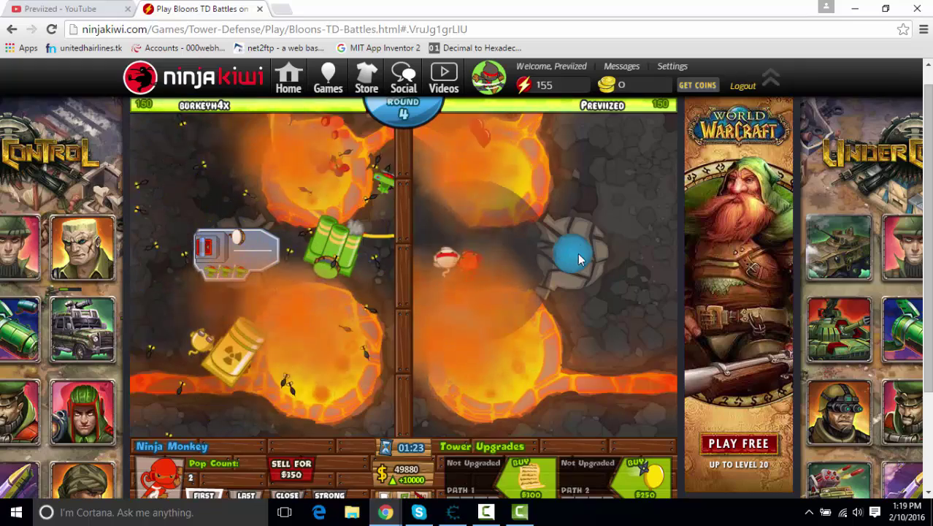
{"action": "left_click", "coordinate": [531, 476]}
{"action": "left_click", "coordinate": [531, 476]}
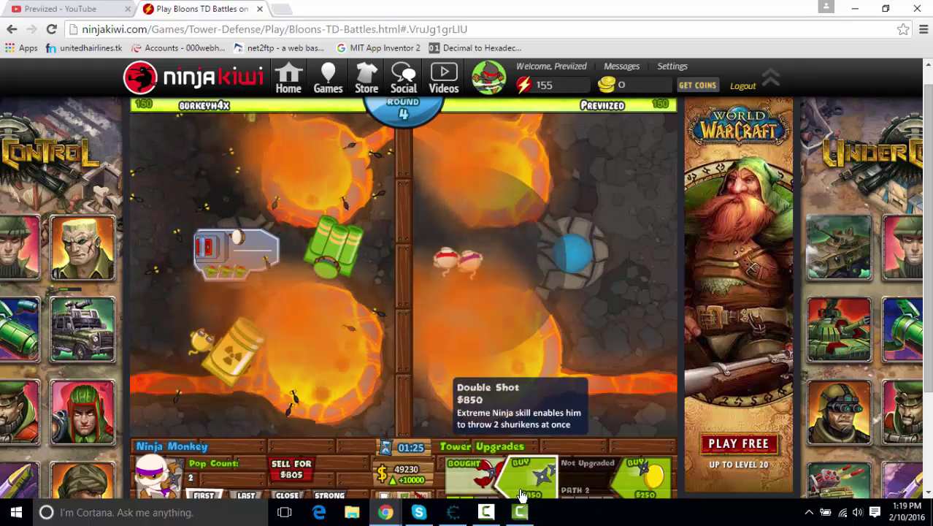
{"action": "left_click", "coordinate": [531, 476]}
{"action": "left_click", "coordinate": [638, 483]}
{"action": "left_click", "coordinate": [591, 326]}
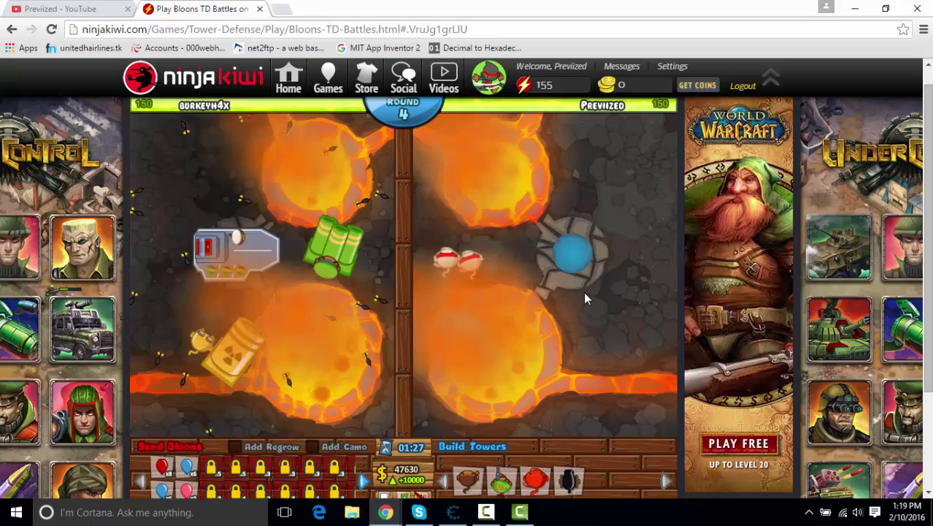
{"action": "left_click", "coordinate": [487, 512]}
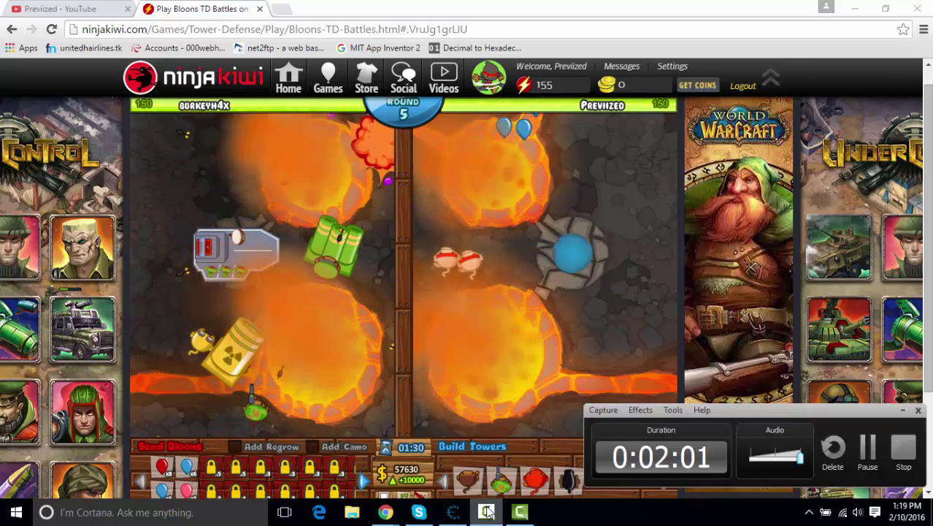
- Hide the Camtasia recorder panel and dismiss the taskbar window previews
{"action": "left_click", "coordinate": [902, 410]}
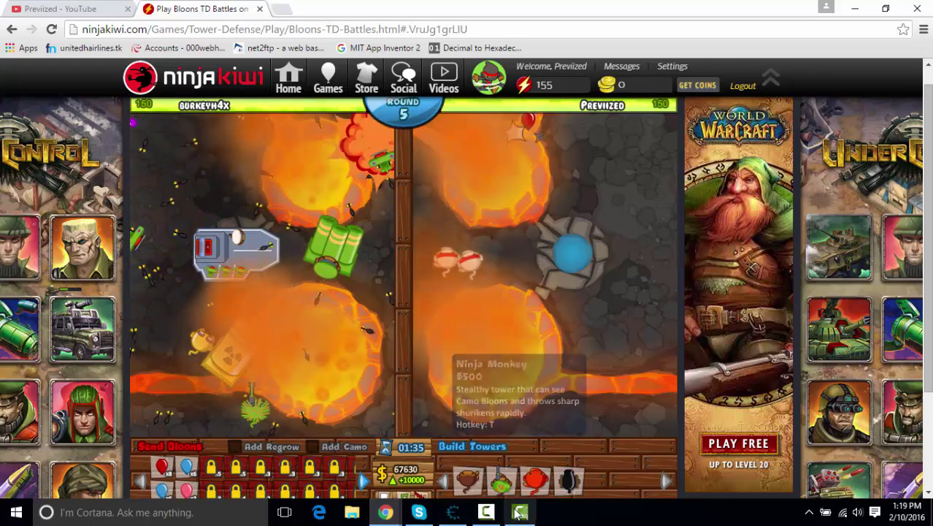
{"action": "left_click", "coordinate": [518, 512]}
{"action": "left_click", "coordinate": [467, 515]}
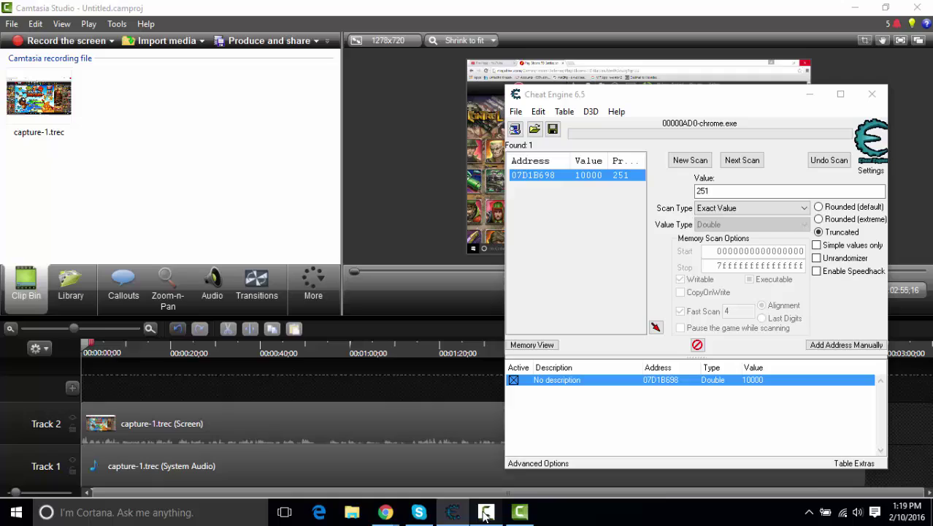
{"action": "left_click", "coordinate": [484, 514]}
{"action": "left_click", "coordinate": [900, 411]}
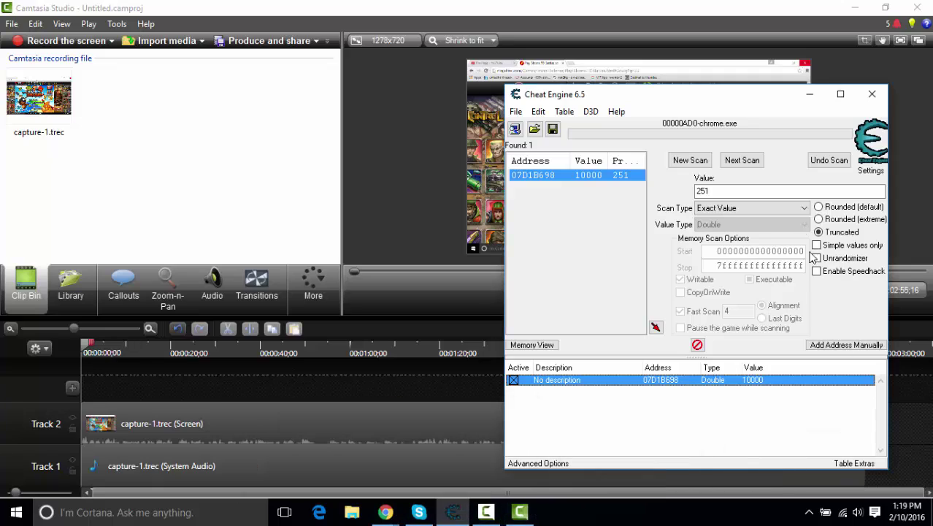
- Minimize Camtasia Studio and bring Cheat Engine back over the game
{"action": "left_click", "coordinate": [811, 95]}
{"action": "left_click", "coordinate": [854, 10]}
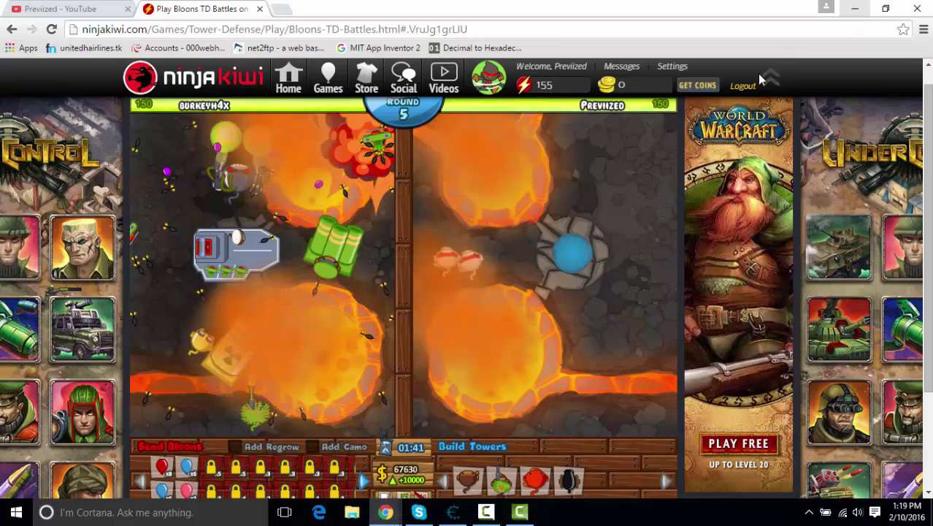
{"action": "left_click", "coordinate": [456, 514]}
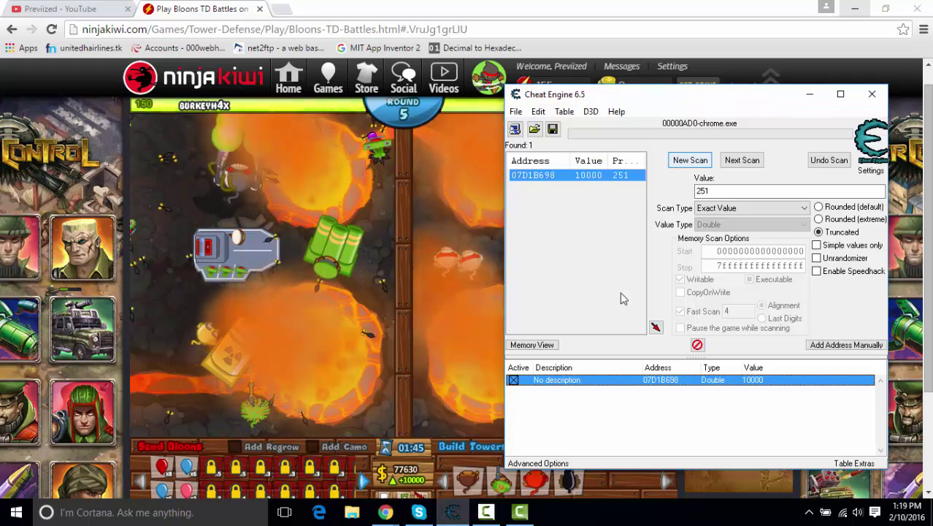
- Start a new Double scan for health value 150, finding 48 addresses
{"action": "left_click", "coordinate": [689, 160]}
{"action": "left_click_drag", "start_coordinate": [656, 102], "coordinate": [680, 174]}
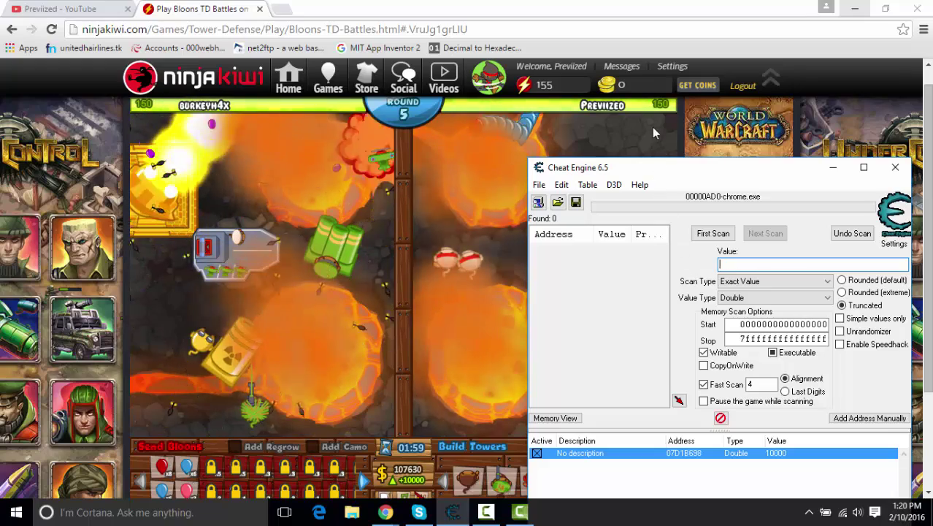
{"action": "type", "text": "0"}
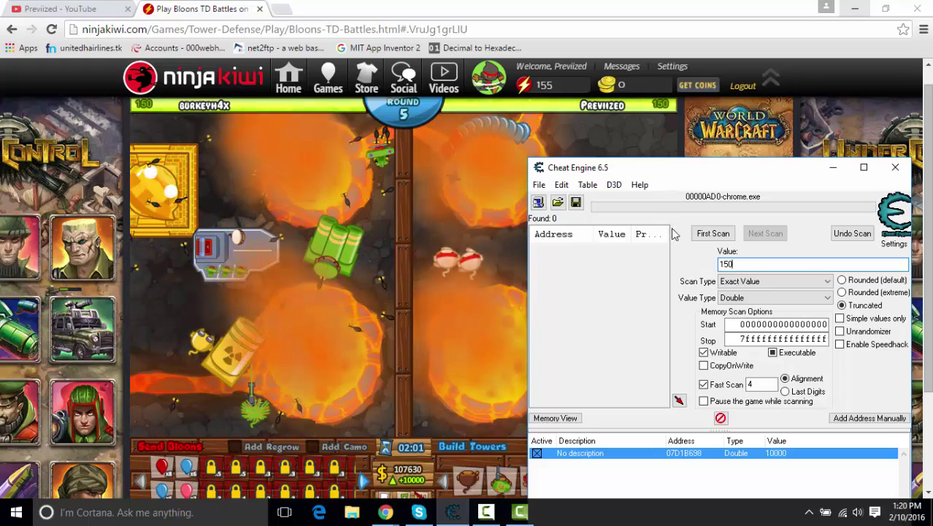
{"action": "left_click", "coordinate": [712, 233]}
- Return to the game and pick up a new Ninja Monkey to place
{"action": "left_click", "coordinate": [389, 281]}
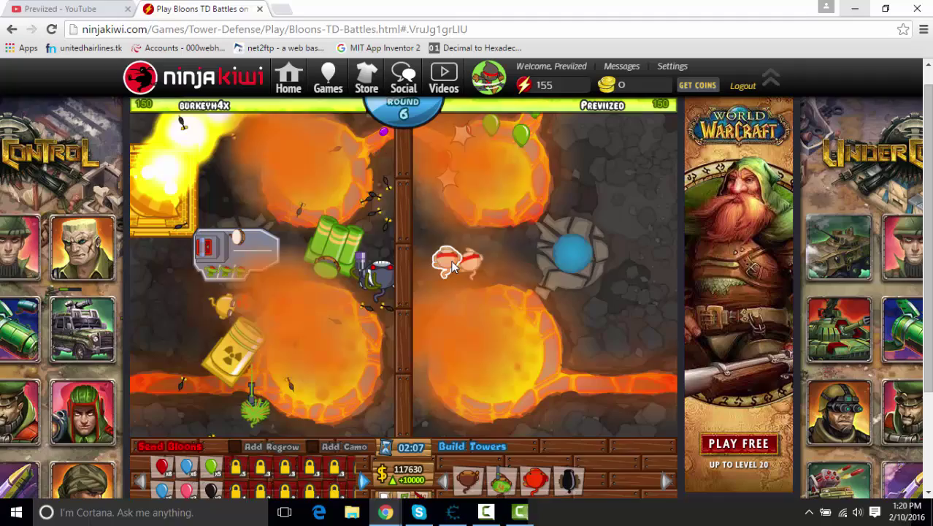
{"action": "left_click", "coordinate": [288, 494]}
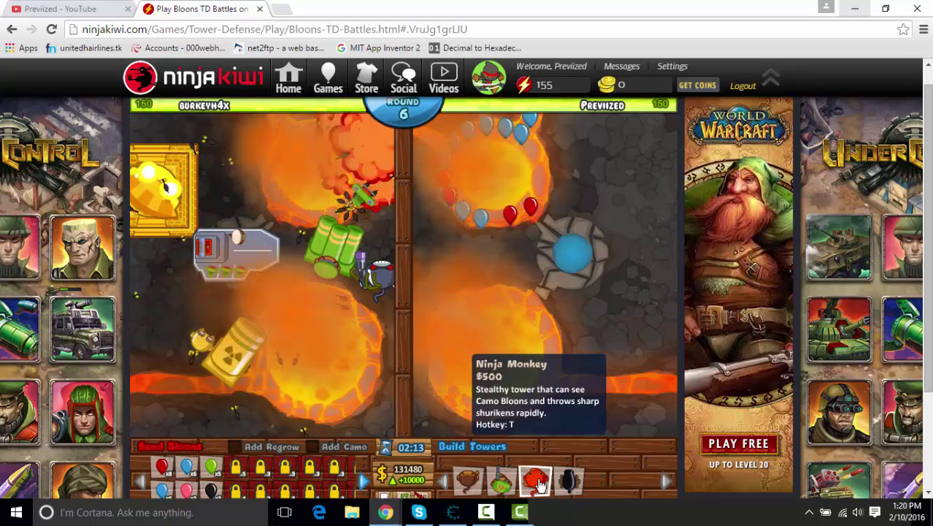
{"action": "left_click", "coordinate": [538, 484]}
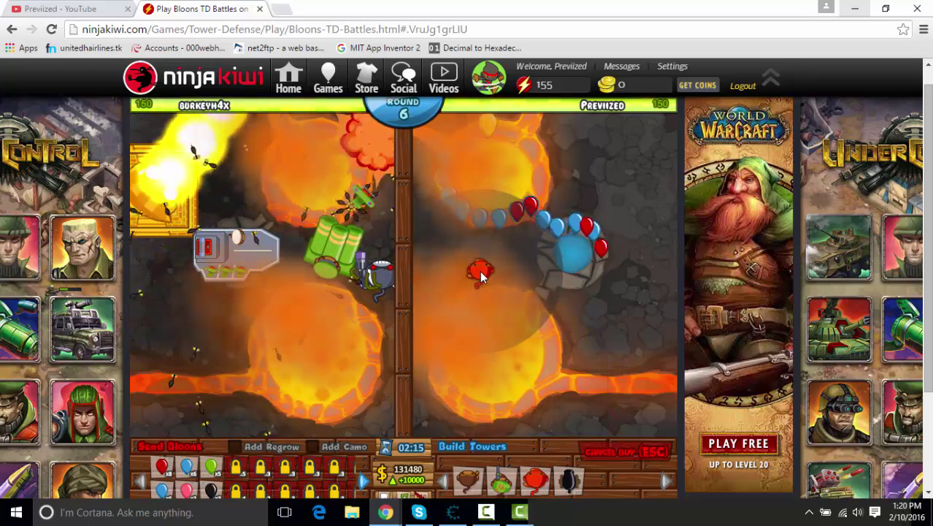
- Place two Ninja Monkeys on the right map with path 1 and path 2 upgrades
{"action": "left_click", "coordinate": [479, 273]}
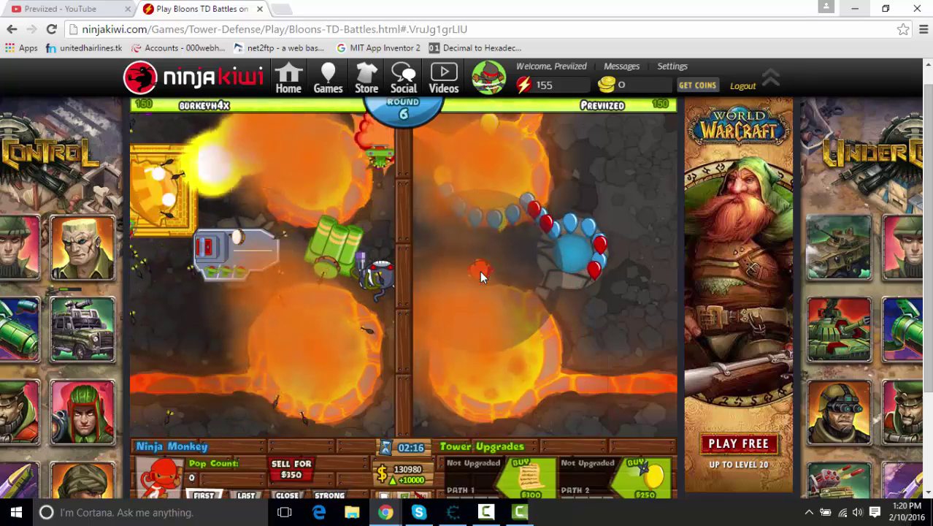
{"action": "left_click", "coordinate": [526, 479]}
{"action": "left_click", "coordinate": [527, 478]}
{"action": "left_click", "coordinate": [617, 482]}
{"action": "left_click", "coordinate": [618, 482]}
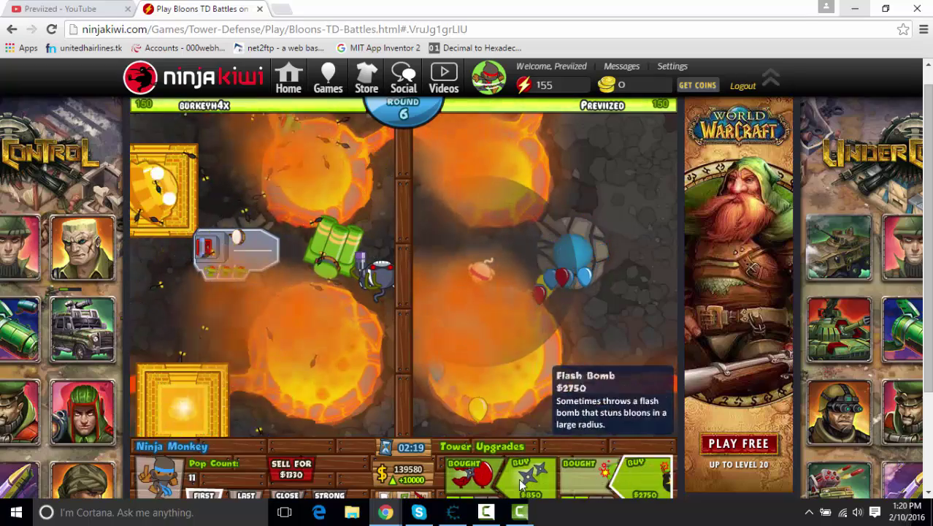
{"action": "left_click", "coordinate": [530, 478]}
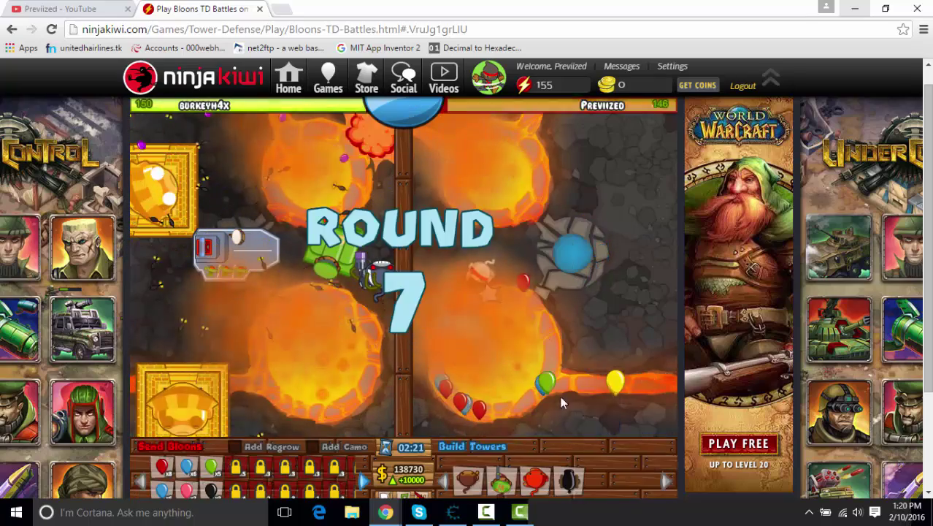
{"action": "left_click", "coordinate": [497, 474]}
{"action": "left_click", "coordinate": [513, 248]}
{"action": "left_click", "coordinate": [530, 479]}
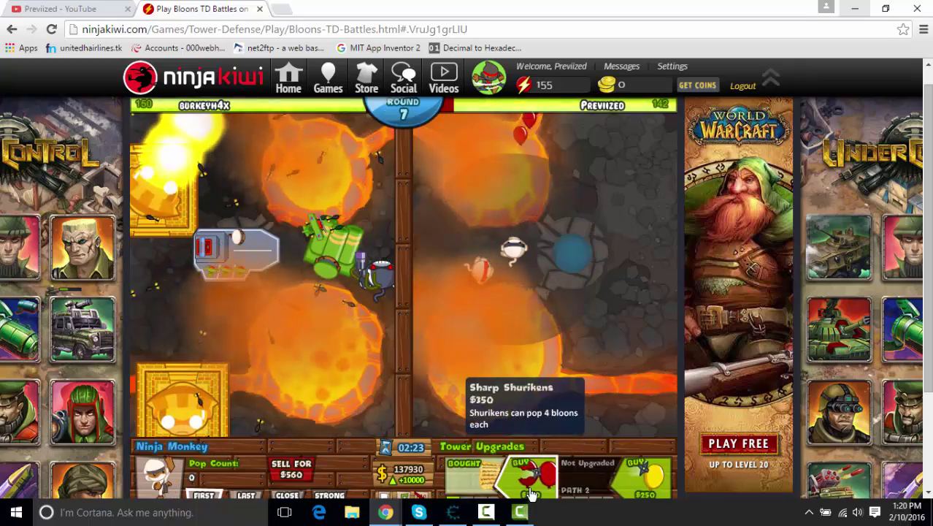
{"action": "left_click", "coordinate": [530, 478]}
{"action": "left_click", "coordinate": [529, 478]}
{"action": "left_click", "coordinate": [621, 478]}
{"action": "left_click", "coordinate": [620, 478]}
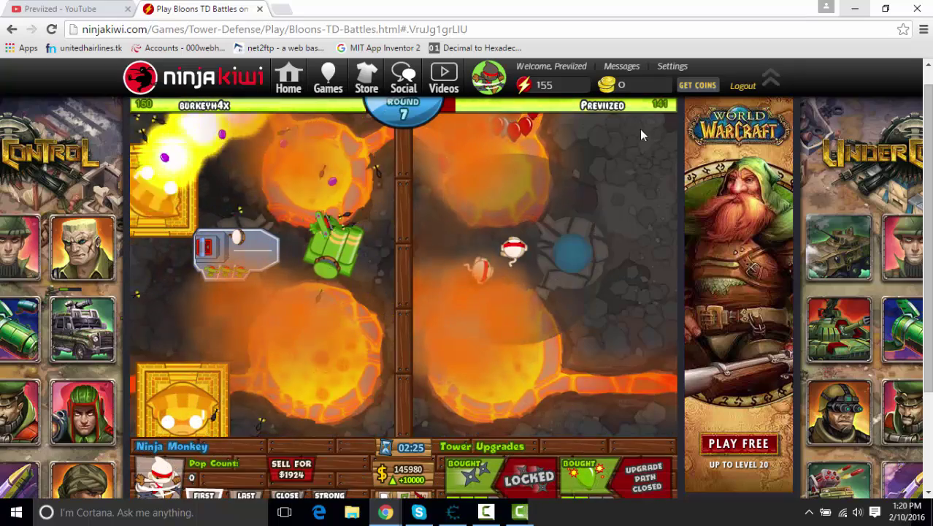
{"action": "left_click", "coordinate": [619, 267]}
- Place a third upgraded Ninja Monkey on the right map, then return to Cheat Engine
{"action": "left_click", "coordinate": [546, 482]}
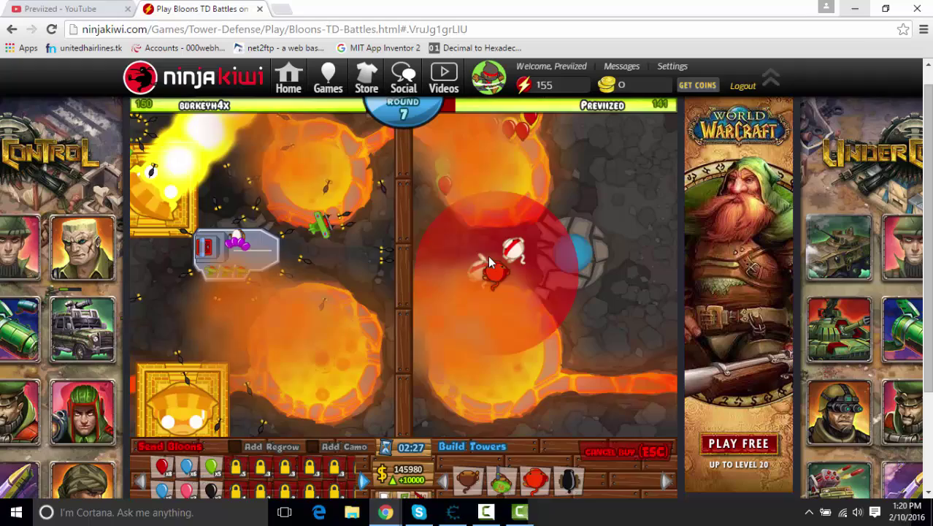
{"action": "left_click", "coordinate": [478, 255]}
{"action": "left_click", "coordinate": [530, 478]}
{"action": "left_click", "coordinate": [529, 478]}
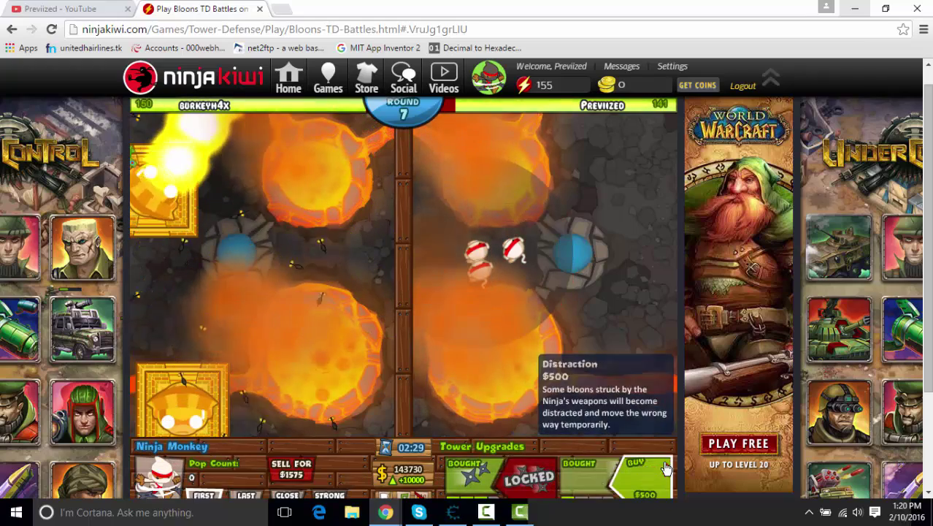
{"action": "left_click", "coordinate": [643, 475]}
{"action": "left_click", "coordinate": [651, 318]}
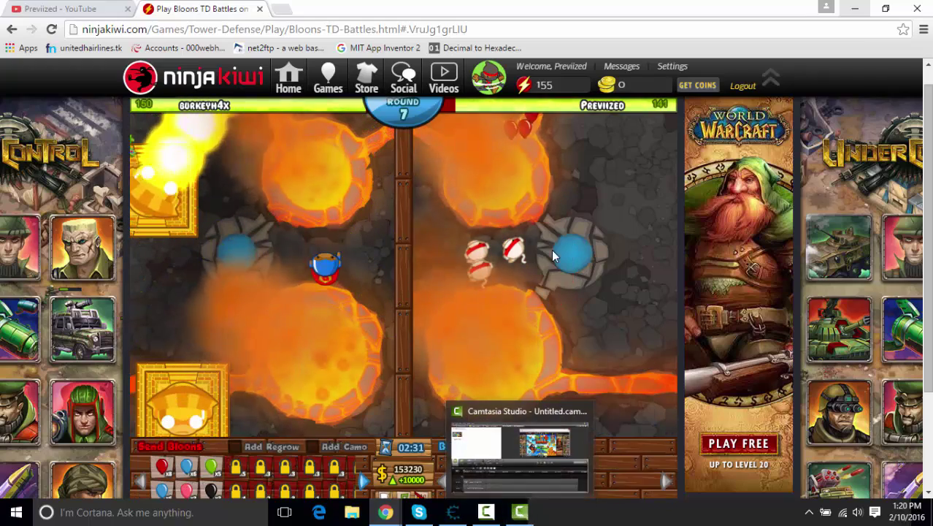
{"action": "left_click", "coordinate": [455, 512]}
- Close Chrome's Task Manager and narrow the scan results to health value 141
{"action": "mouse_move", "coordinate": [385, 512]}
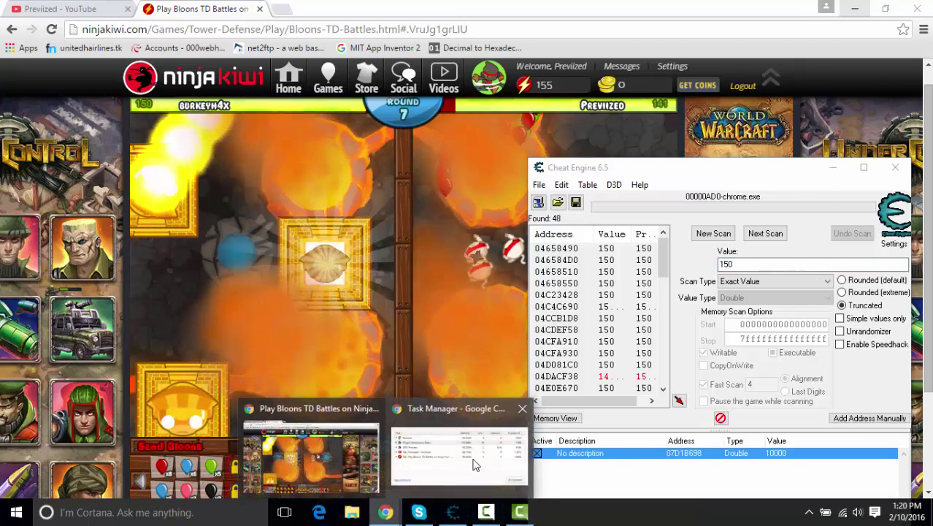
{"action": "left_click", "coordinate": [467, 453]}
{"action": "left_click", "coordinate": [804, 180]}
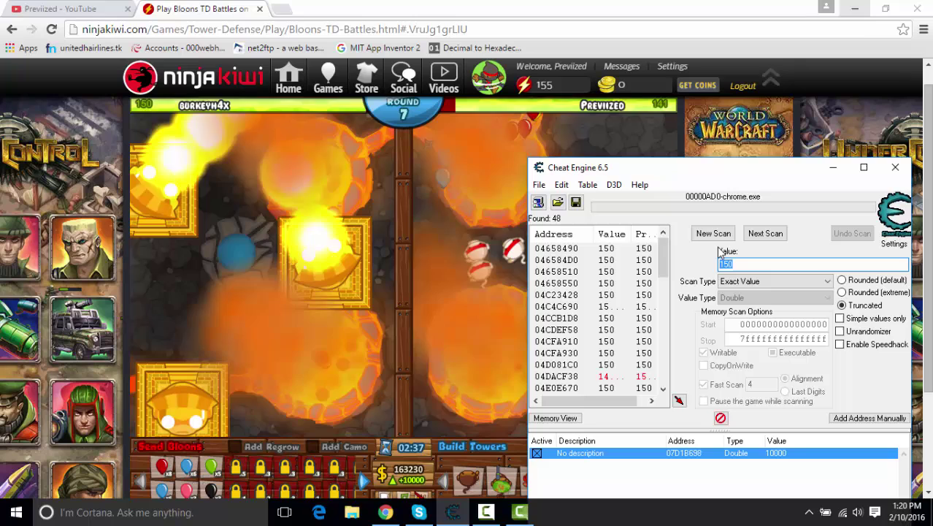
{"action": "double_click", "coordinate": [767, 262]}
{"action": "type", "text": "141"}
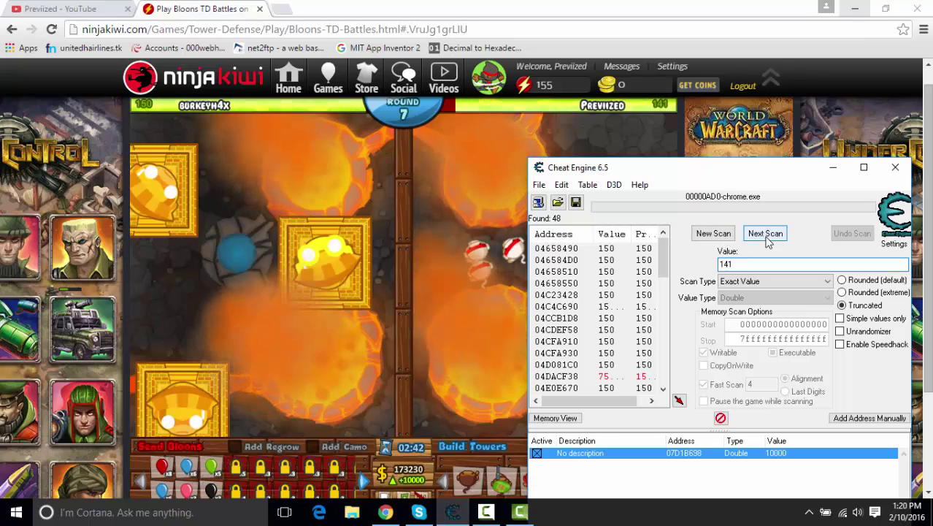
{"action": "left_click", "coordinate": [766, 234]}
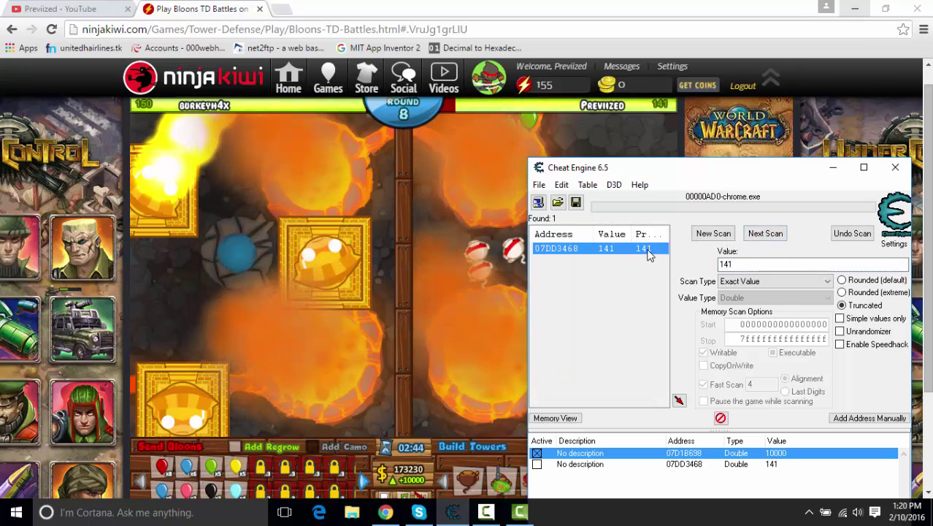
{"action": "left_click", "coordinate": [538, 465]}
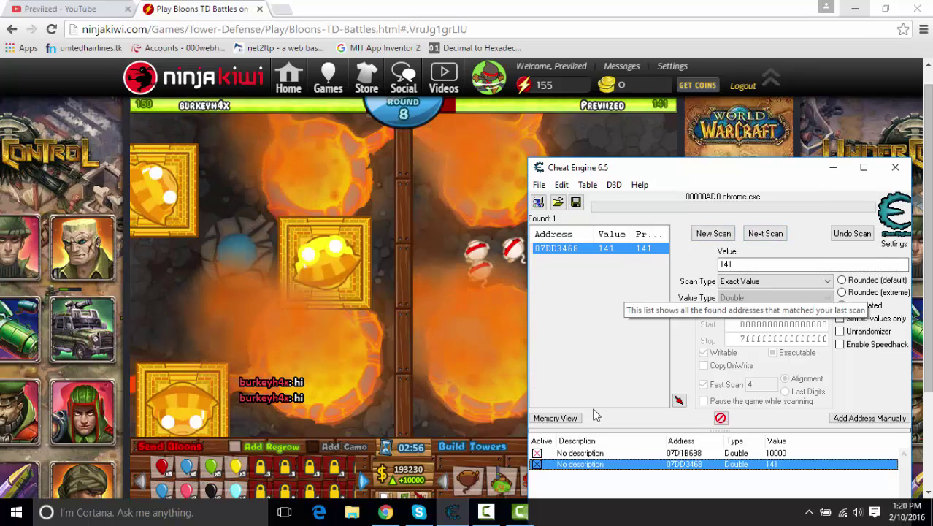
{"action": "double_click", "coordinate": [777, 469]}
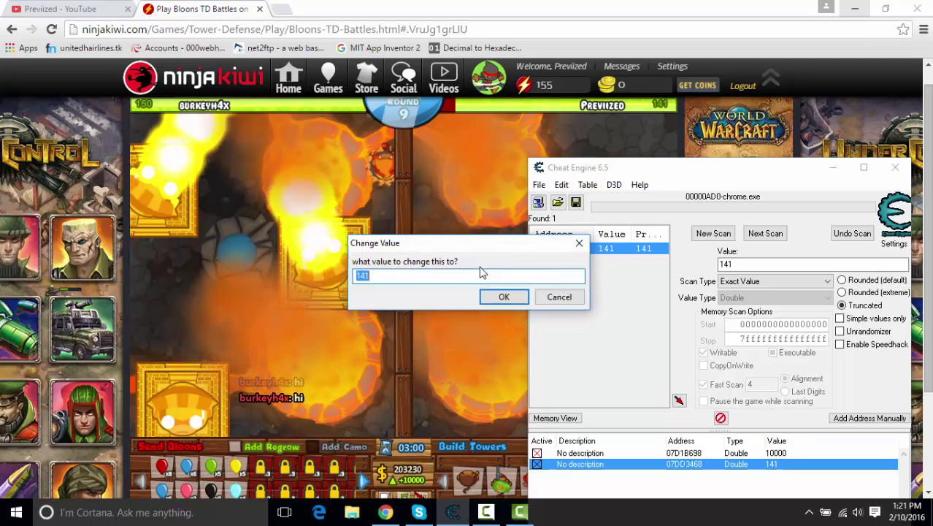
{"action": "type", "text": "123312312"}
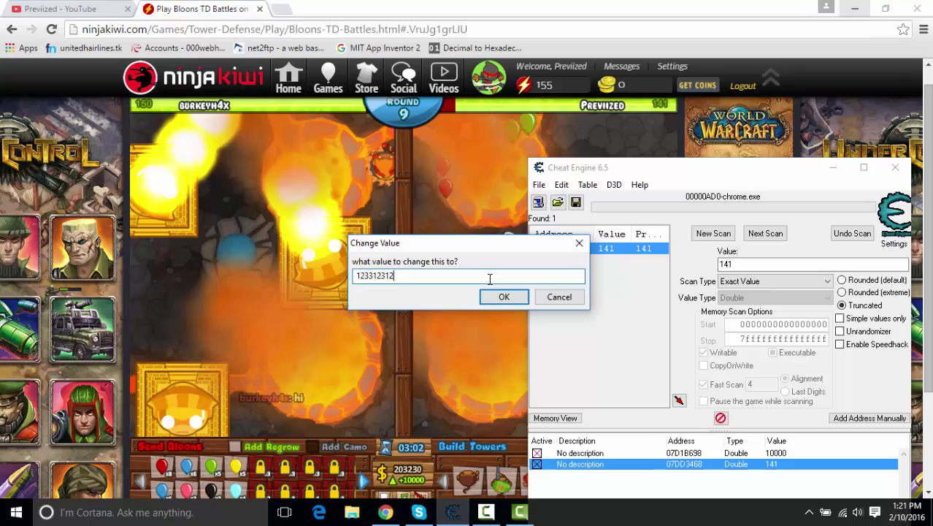
{"action": "type", "text": "12"}
{"action": "left_click", "coordinate": [504, 298]}
{"action": "left_click", "coordinate": [477, 364]}
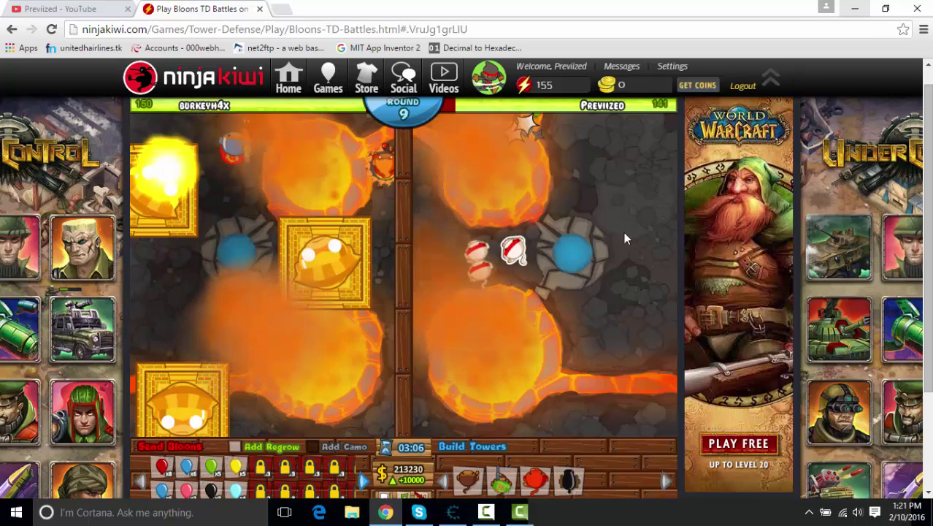
- Sell the three existing Ninja Monkeys on the right side
{"action": "left_click", "coordinate": [515, 252]}
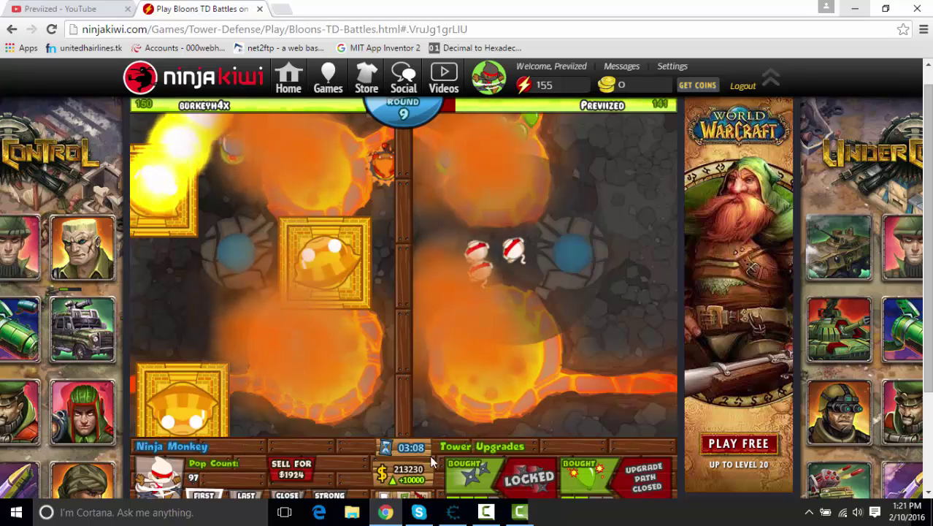
{"action": "left_click", "coordinate": [307, 476]}
{"action": "left_click", "coordinate": [478, 258]}
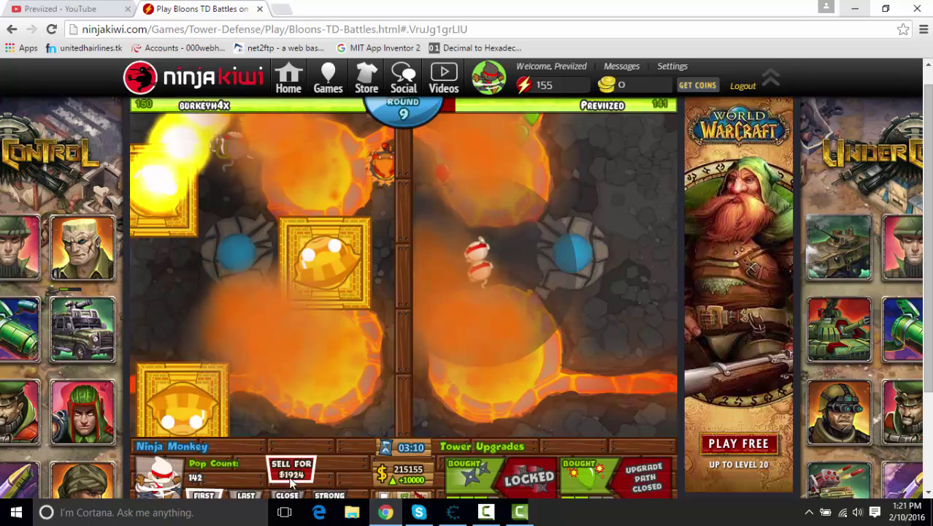
{"action": "left_click", "coordinate": [477, 238]}
{"action": "left_click", "coordinate": [477, 241]}
{"action": "left_click", "coordinate": [291, 475]}
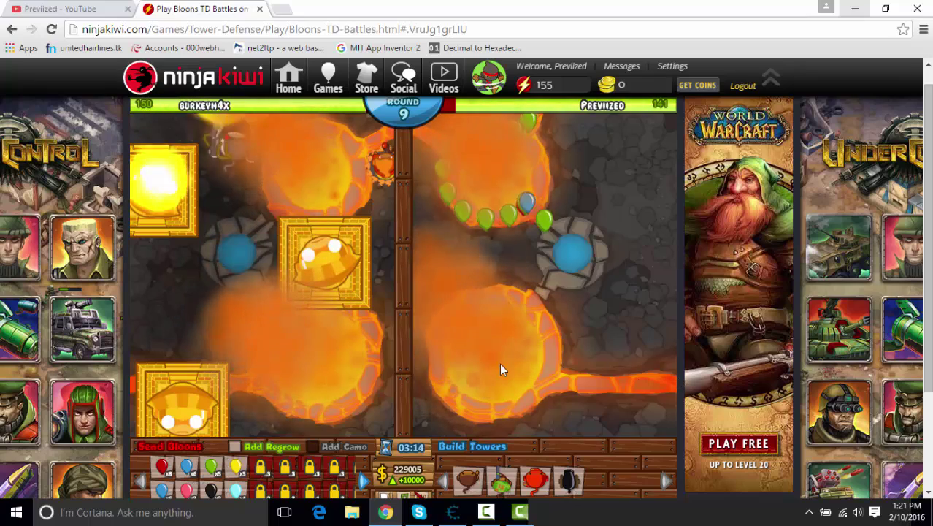
- Place two new Ninja Monkeys by the right path, each with path 1 and two path 2 upgrades
{"action": "left_click", "coordinate": [535, 480]}
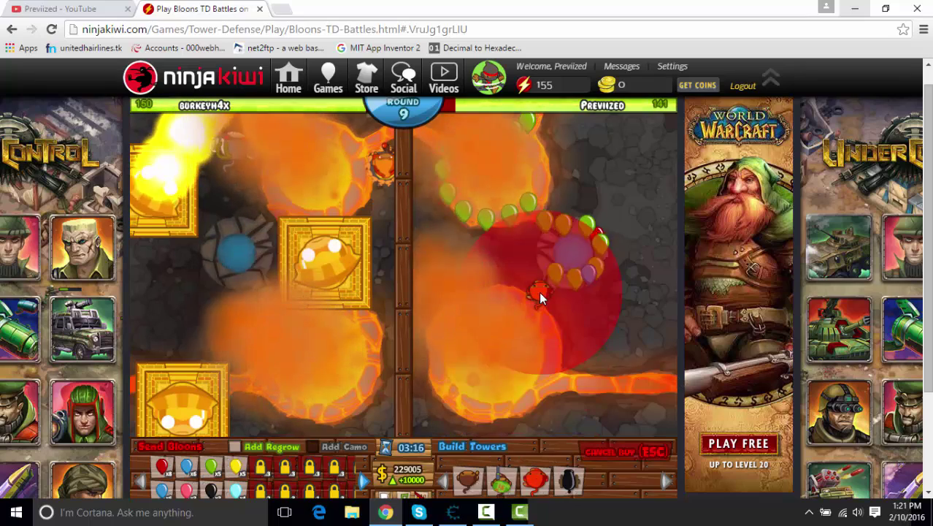
{"action": "left_click", "coordinate": [483, 268]}
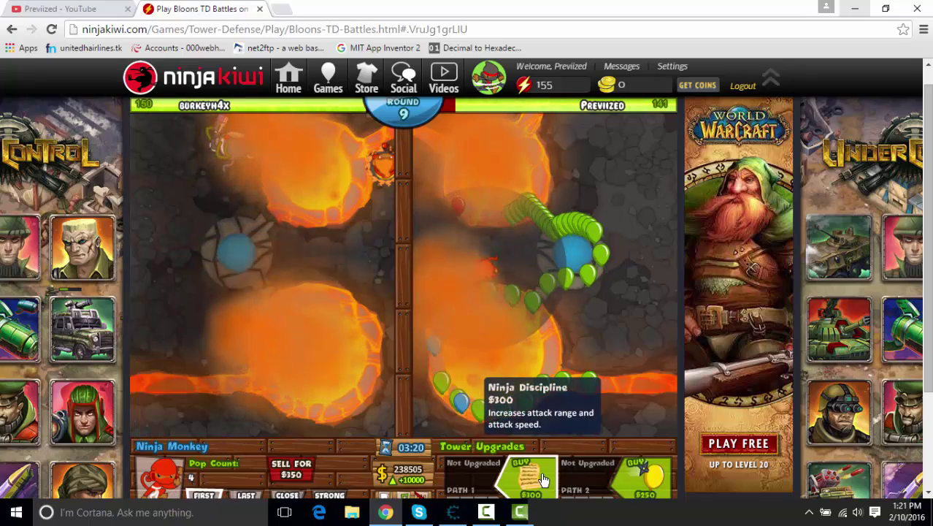
{"action": "left_click", "coordinate": [543, 479]}
{"action": "left_click", "coordinate": [543, 479]}
{"action": "left_click", "coordinate": [543, 479]}
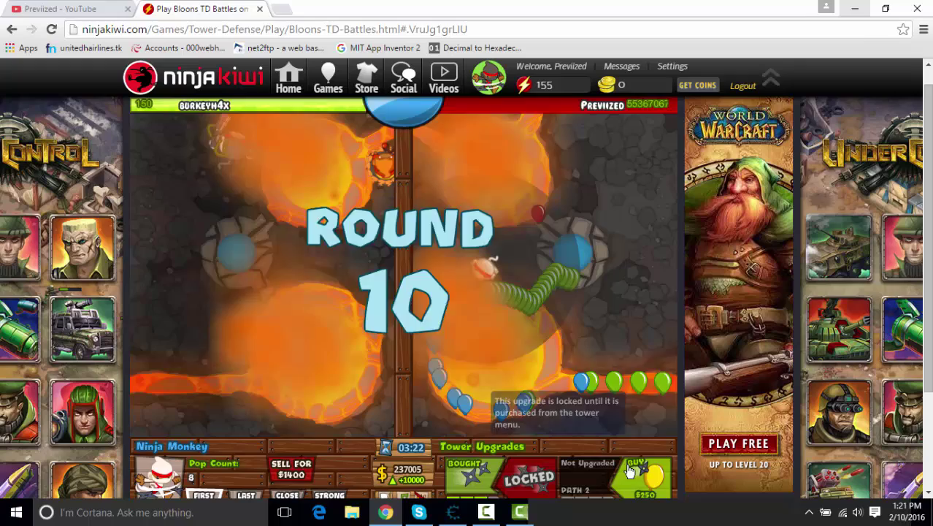
{"action": "left_click", "coordinate": [637, 473]}
{"action": "left_click", "coordinate": [637, 473]}
{"action": "key", "text": "Escape"}
{"action": "left_click", "coordinate": [504, 482]}
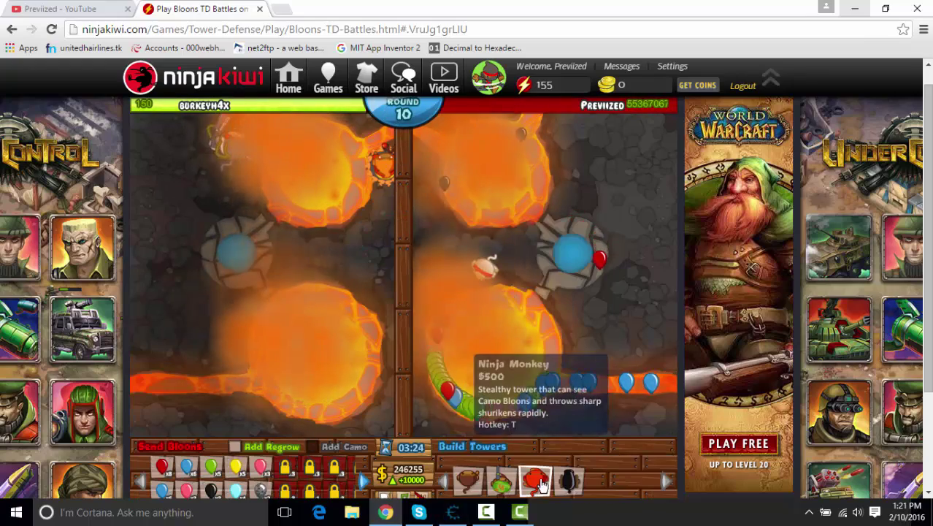
{"action": "left_click", "coordinate": [510, 276]}
{"action": "left_click", "coordinate": [536, 478]}
{"action": "left_click", "coordinate": [536, 478]}
{"action": "left_click", "coordinate": [537, 479]}
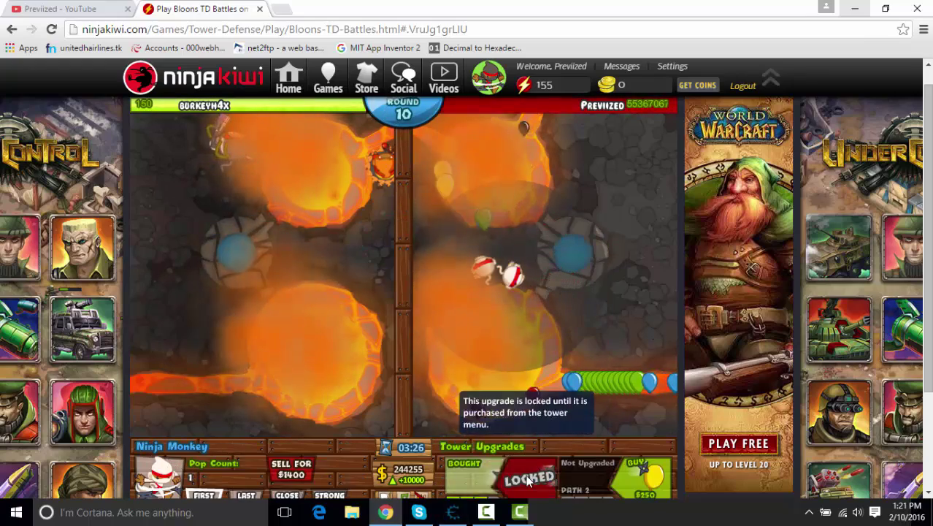
{"action": "left_click", "coordinate": [637, 473]}
{"action": "left_click", "coordinate": [636, 473]}
{"action": "key", "text": "Escape"}
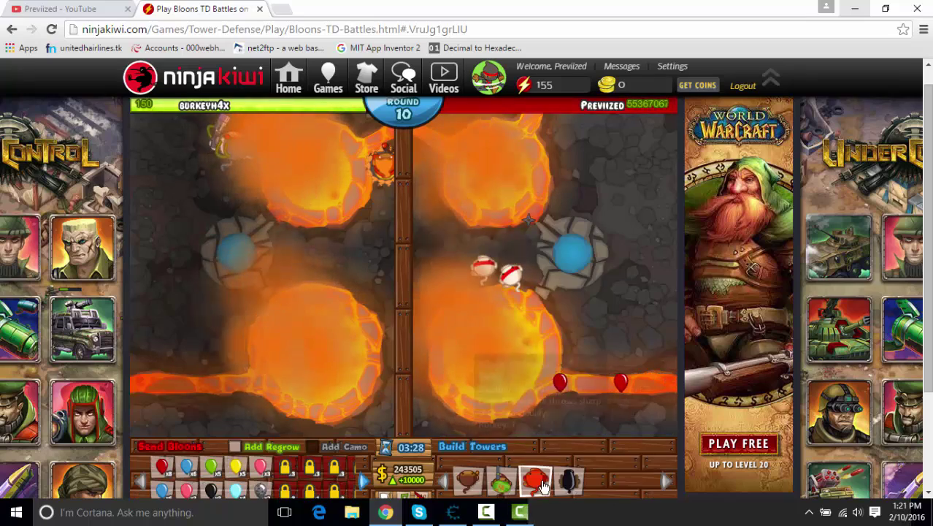
- Place a third Ninja Monkey with path 1 and path 2 upgrades near the others
{"action": "left_click", "coordinate": [535, 480]}
{"action": "left_click", "coordinate": [527, 253]}
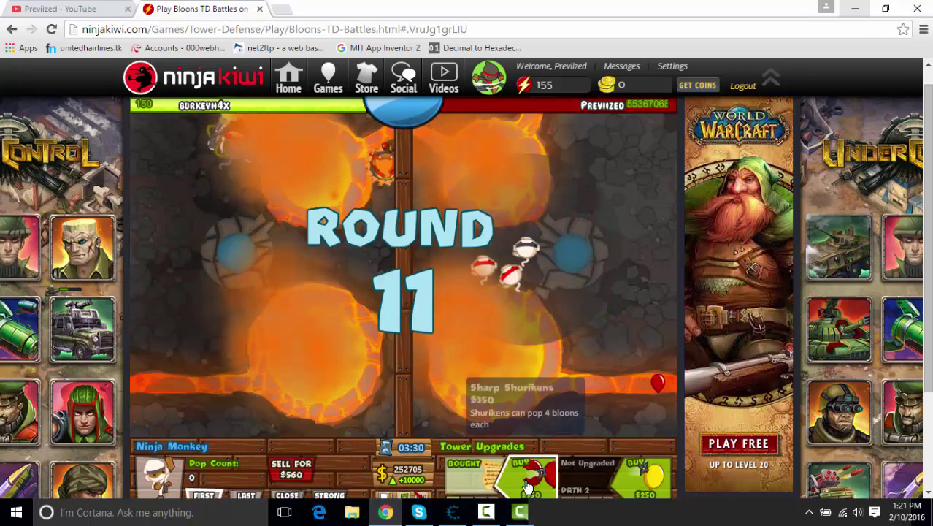
{"action": "left_click", "coordinate": [537, 478]}
{"action": "left_click", "coordinate": [637, 476]}
{"action": "left_click", "coordinate": [637, 477]}
{"action": "key", "text": "Escape"}
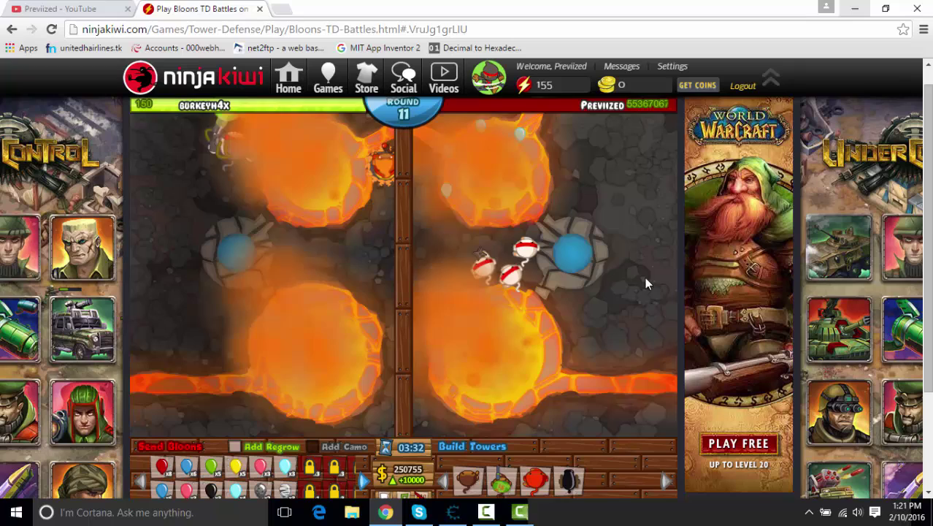
{"action": "left_click", "coordinate": [452, 512]}
{"action": "left_click", "coordinate": [483, 313]}
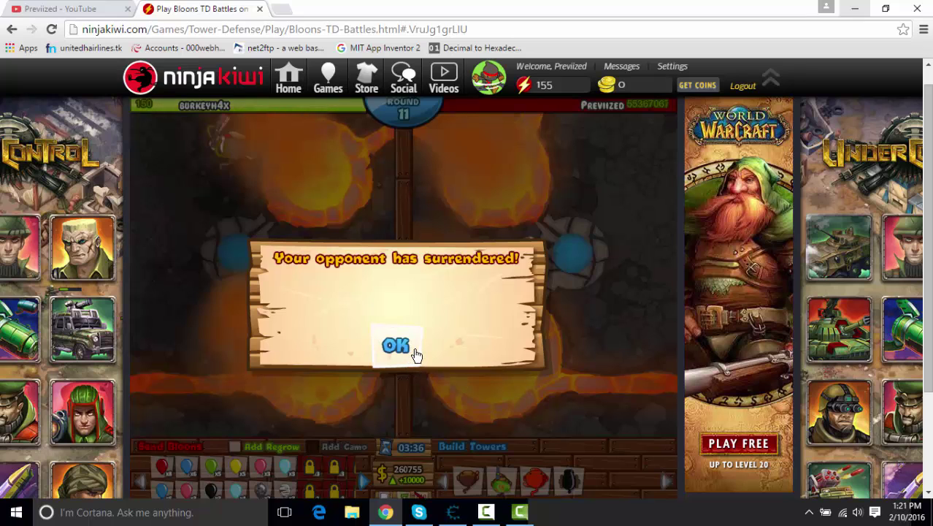
- Accept the surrender, leave the Victory screen, and queue an Assault quick battle
{"action": "left_click", "coordinate": [414, 355]}
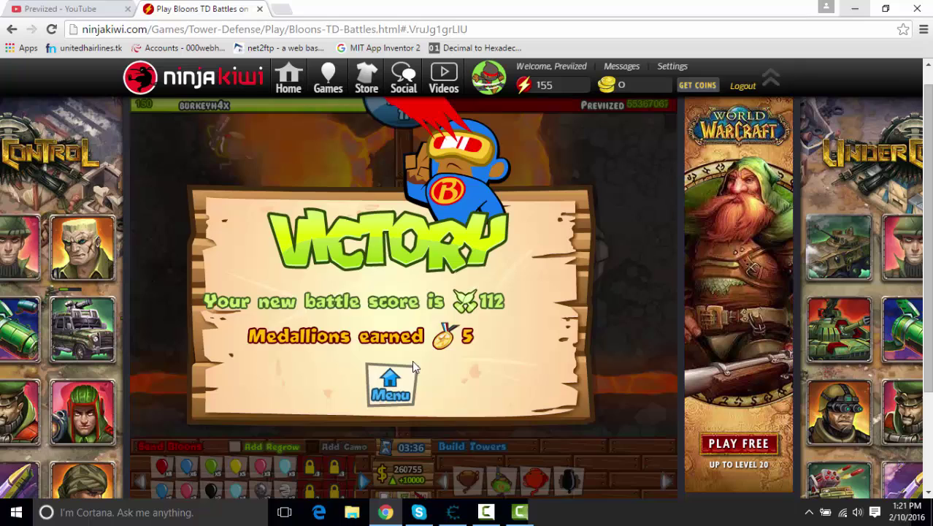
{"action": "left_click", "coordinate": [407, 378]}
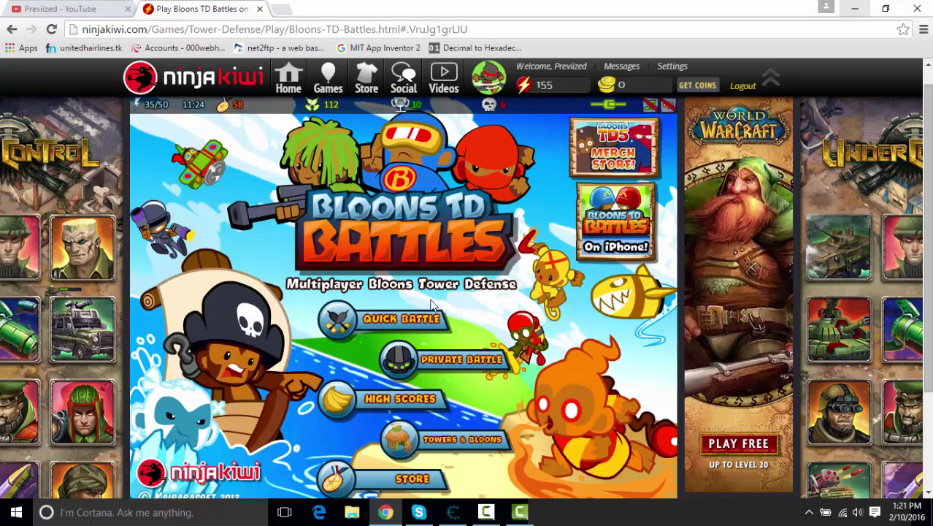
{"action": "left_click", "coordinate": [411, 329]}
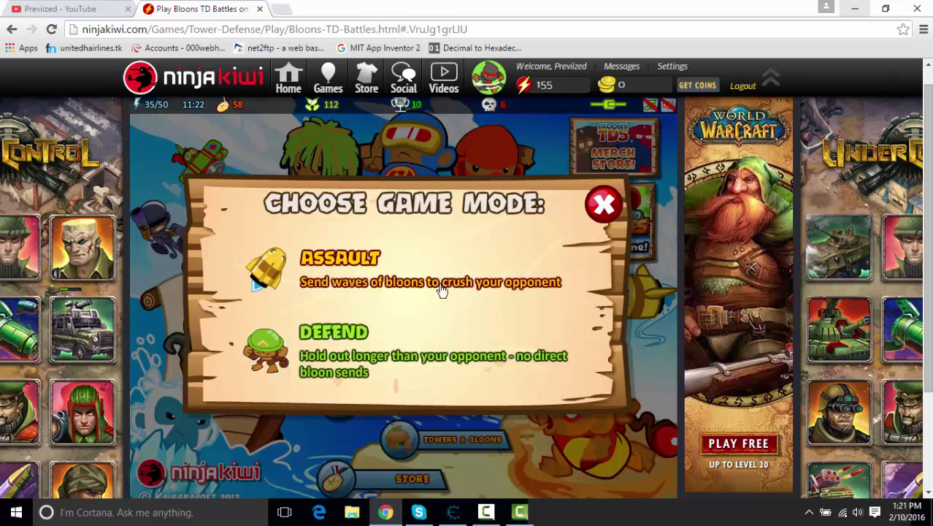
{"action": "left_click", "coordinate": [444, 278]}
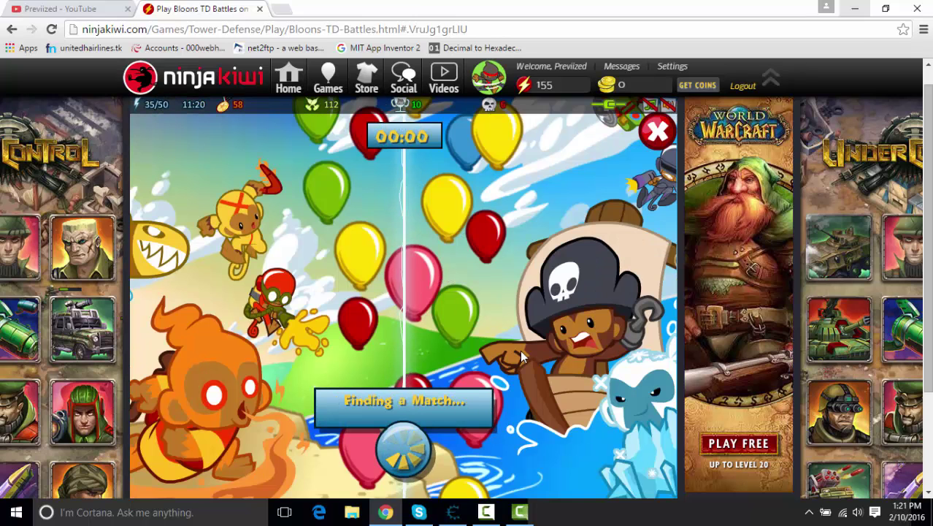
- Hide the Camtasia recorder panel and minimize Camtasia to reveal the game
{"action": "left_click", "coordinate": [531, 511]}
{"action": "left_click", "coordinate": [483, 514]}
{"action": "left_click", "coordinate": [453, 512]}
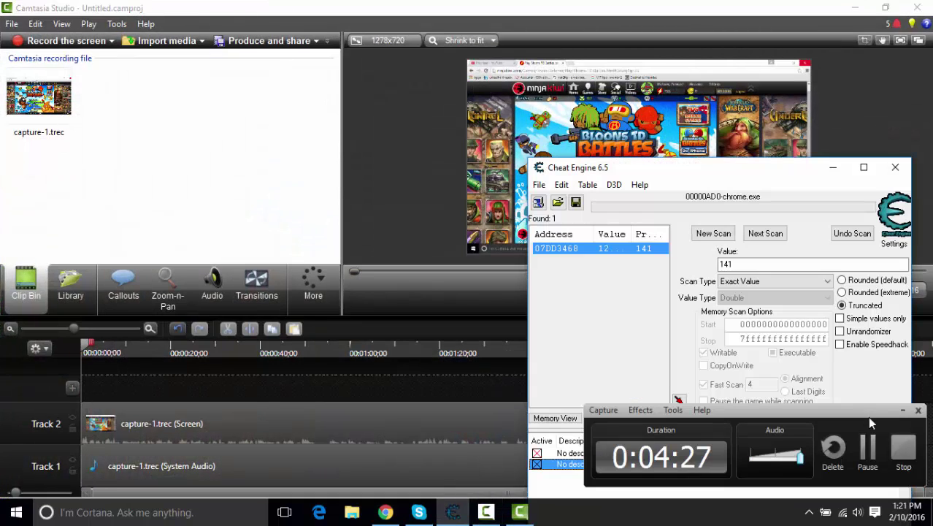
{"action": "left_click", "coordinate": [899, 412]}
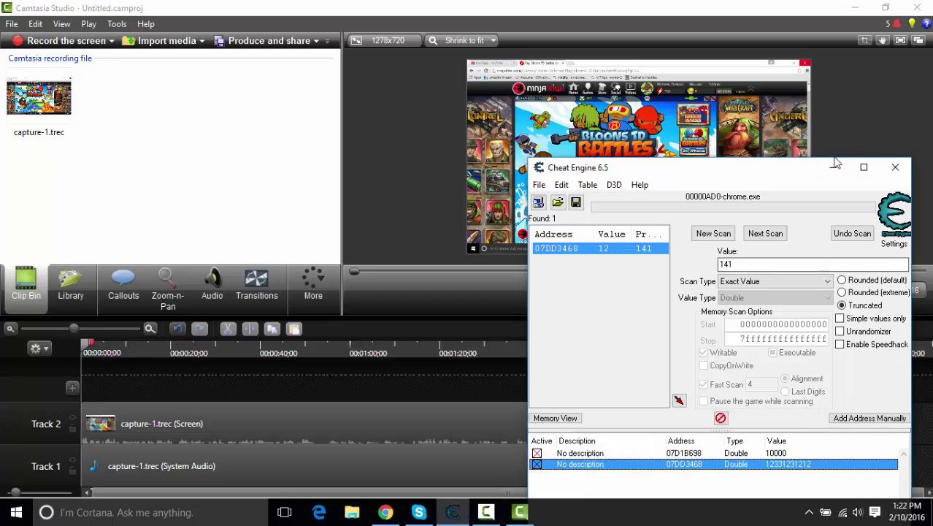
{"action": "left_click", "coordinate": [836, 163]}
{"action": "left_click", "coordinate": [855, 8]}
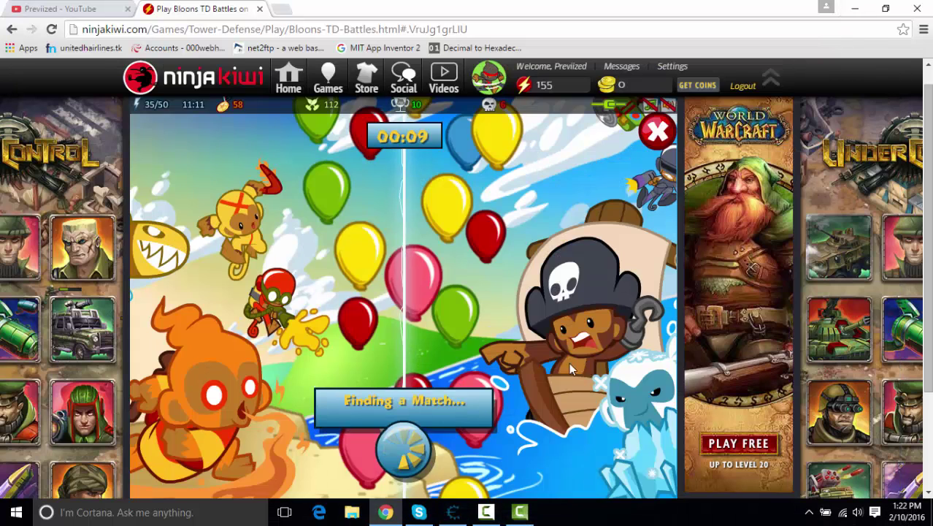
- Restore Cheat Engine over the matchmaking screen and select the 10000 income address
{"action": "left_click", "coordinate": [454, 513]}
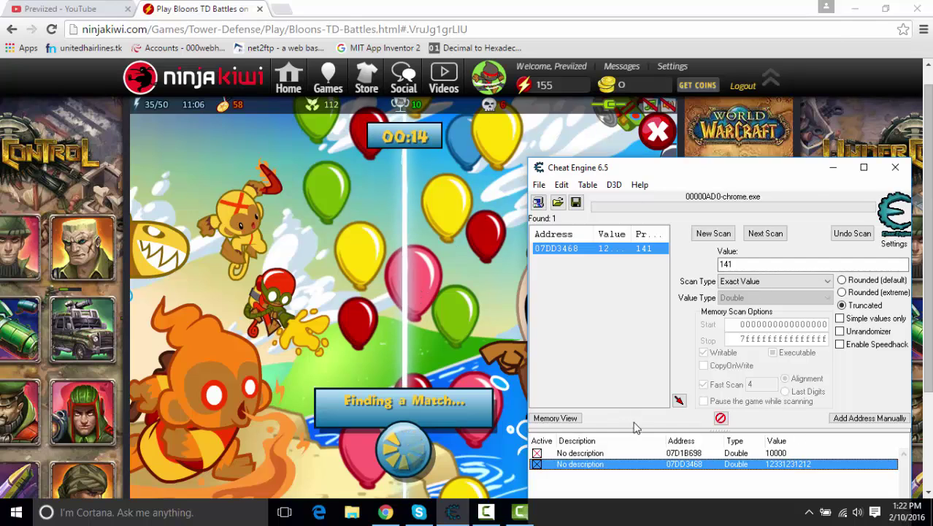
{"action": "left_click", "coordinate": [786, 454]}
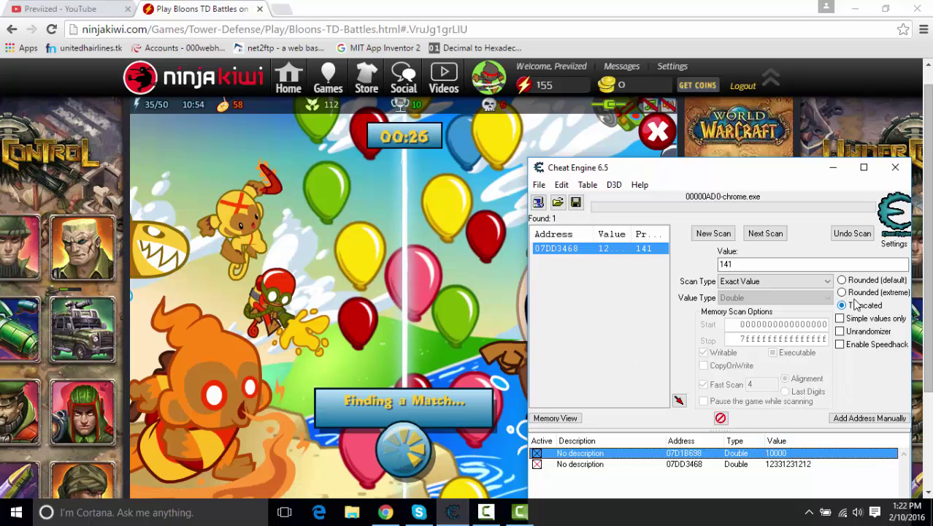
{"action": "left_click", "coordinate": [652, 330]}
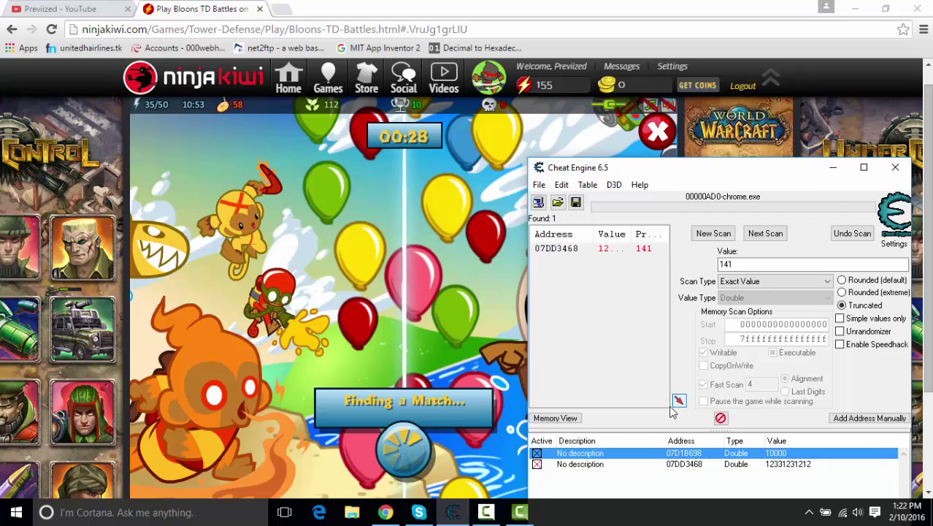